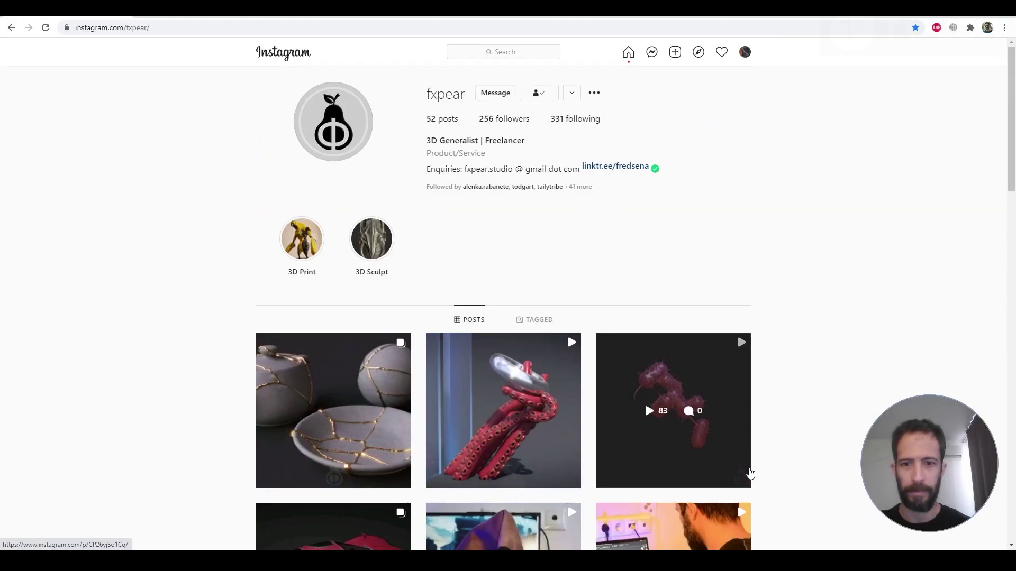
click(338, 403)
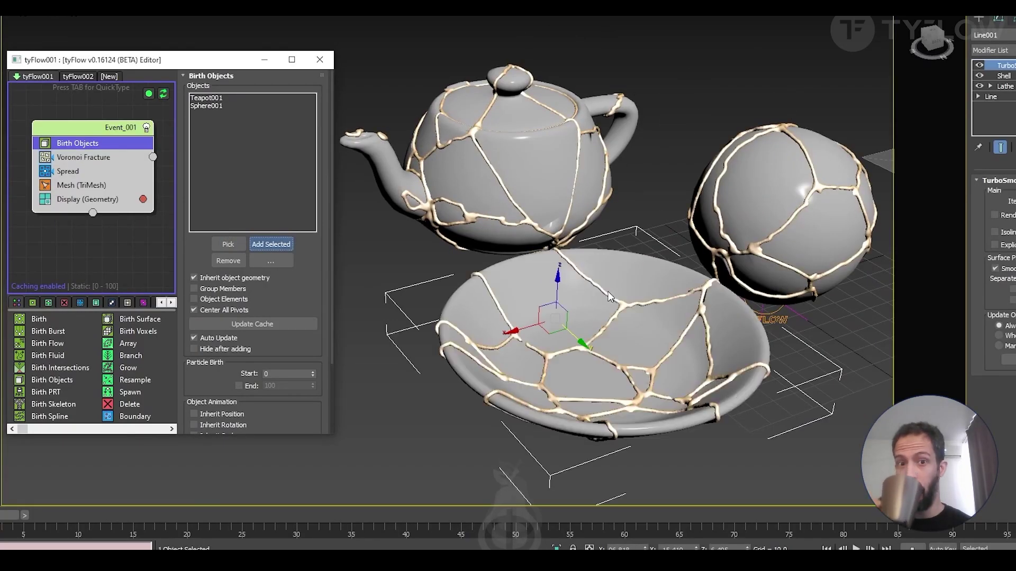
click(84, 157)
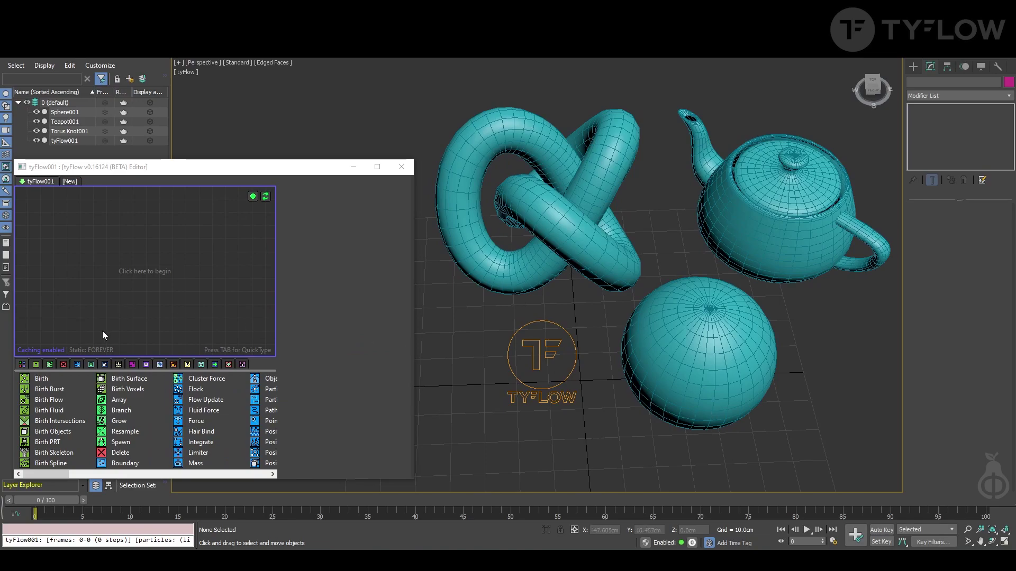
- Create an event with a Birth Objects operator, pick the sphere as its object, and hide the original Sphere001
drag(59, 432, 79, 236)
click(322, 327)
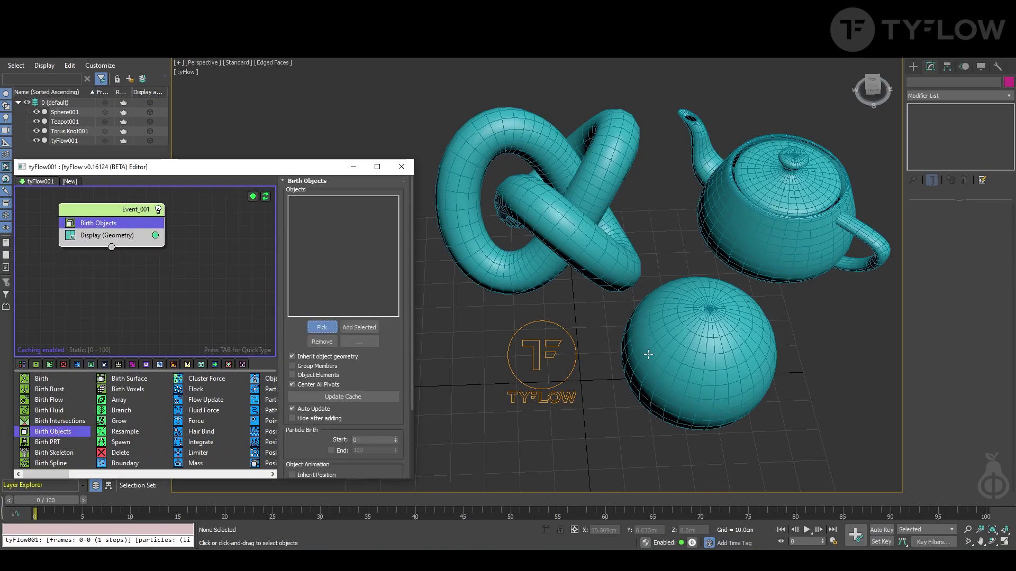
click(698, 360)
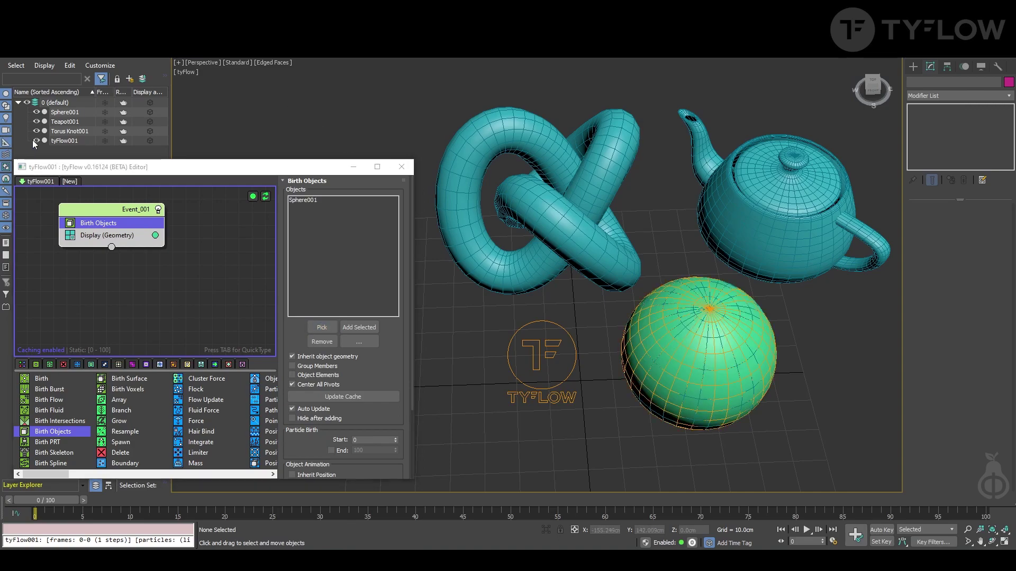
click(36, 113)
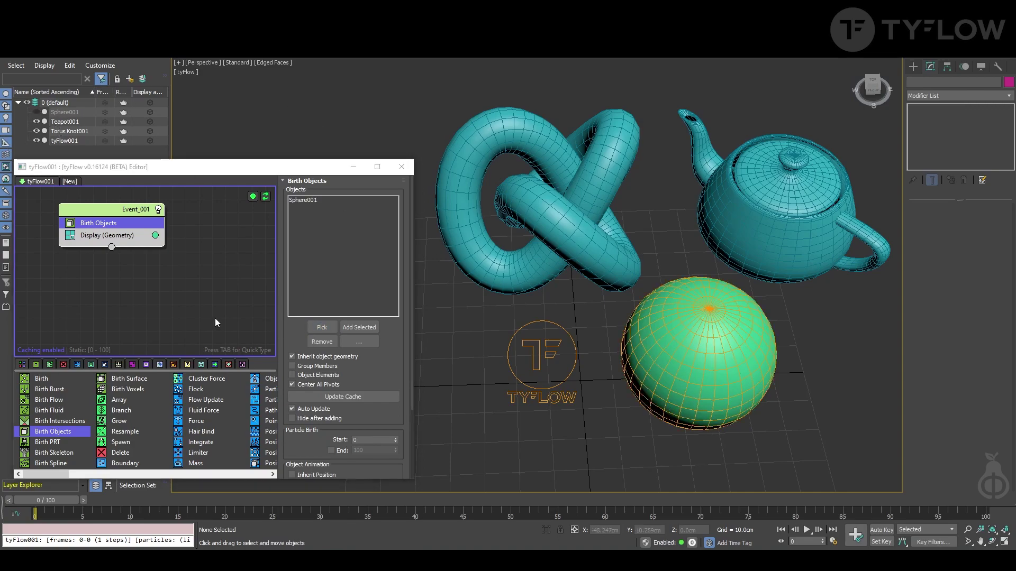
- Change the event's particle display color to yellow
click(154, 236)
mouse_move(192, 268)
mouse_down()
mouse_move(170, 263)
mouse_move(192, 264)
mouse_up()
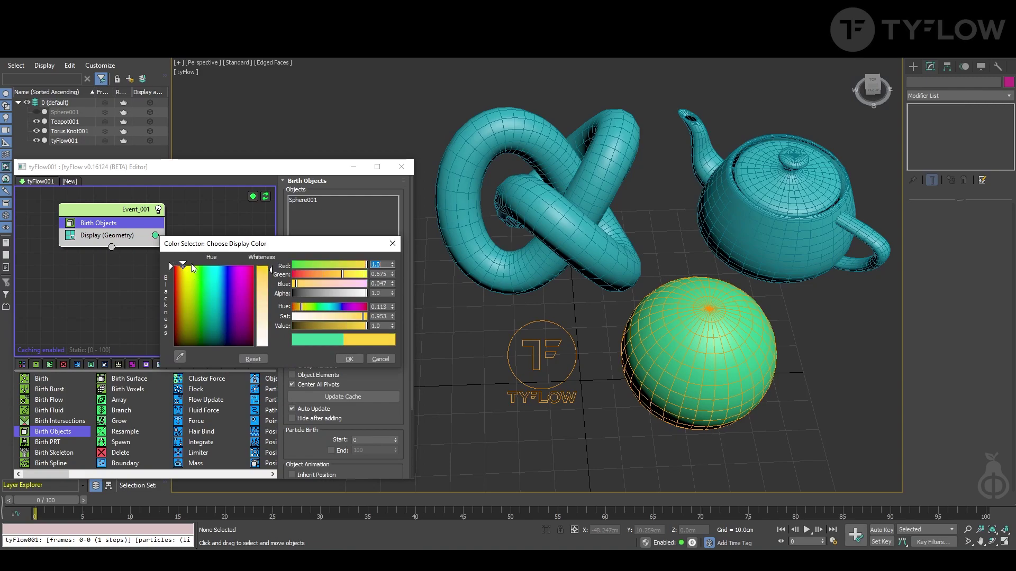
click(349, 360)
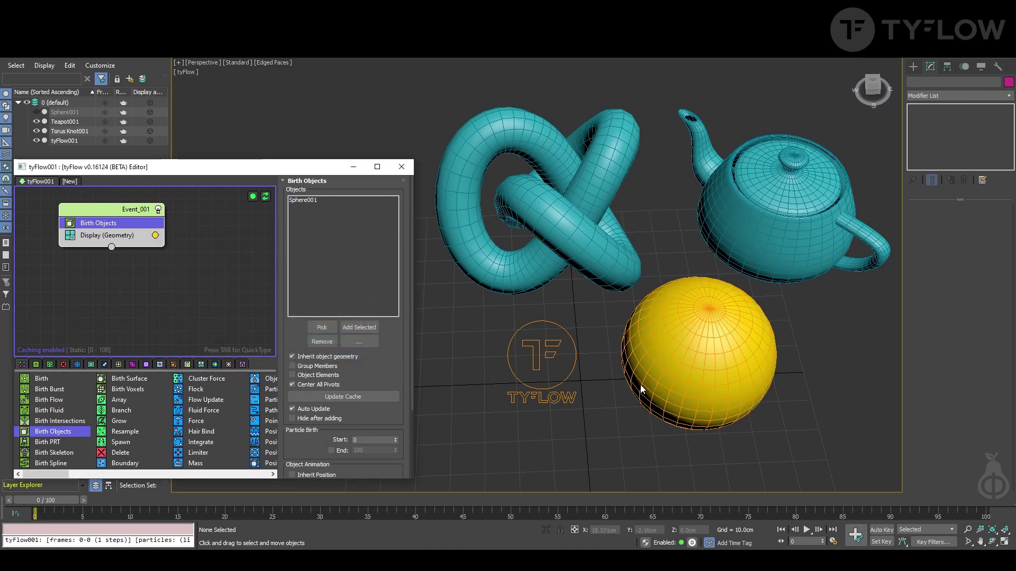
- Add a Voronoi Fracture operator to the sphere's event after Birth Objects
alt+middle_drag(649, 404, 704, 401)
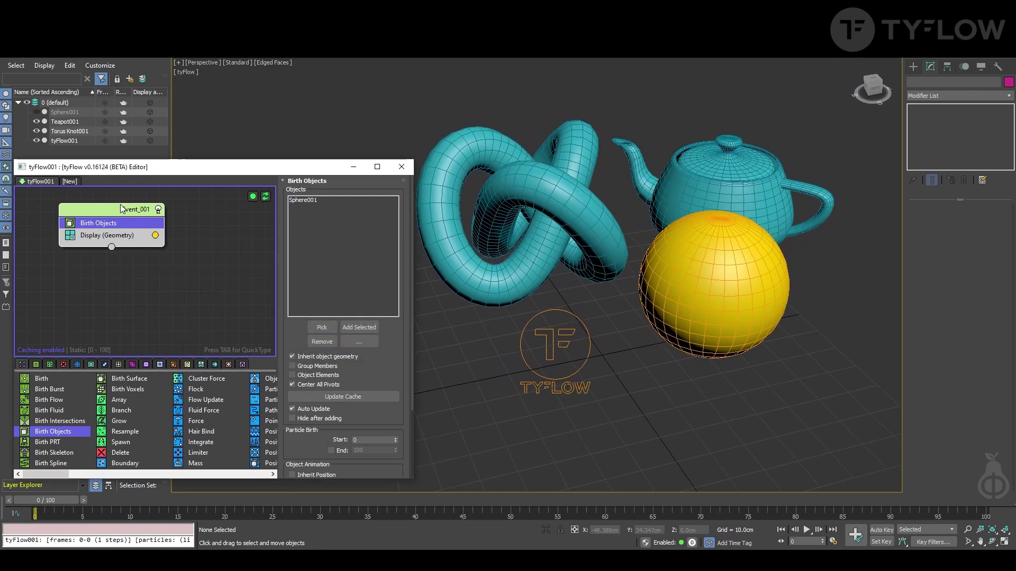
key(Tab)
text(voronoi)
key(Return)
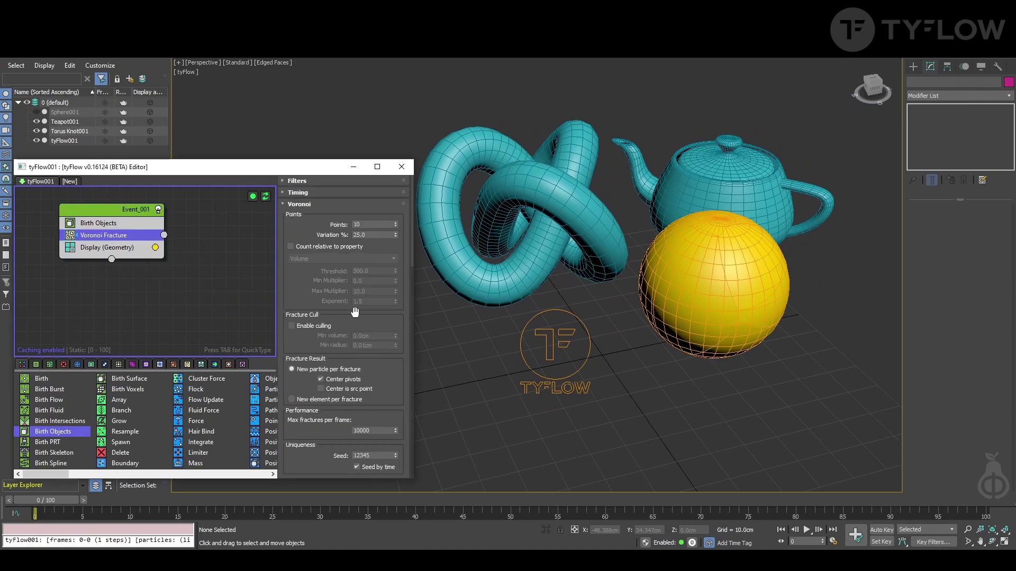
- Add a Spread operator after Voronoi Fracture and set its random spread to ±0.5 cm on X, Y and Z
scroll(621, 340, up, 5)
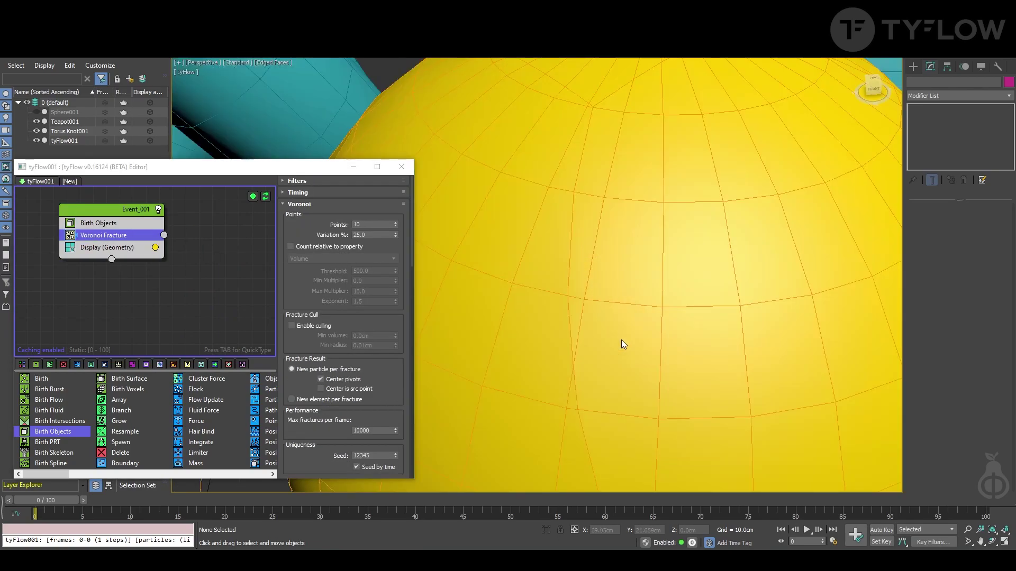
scroll(621, 340, down, 5)
alt+middle_drag(621, 340, 667, 319)
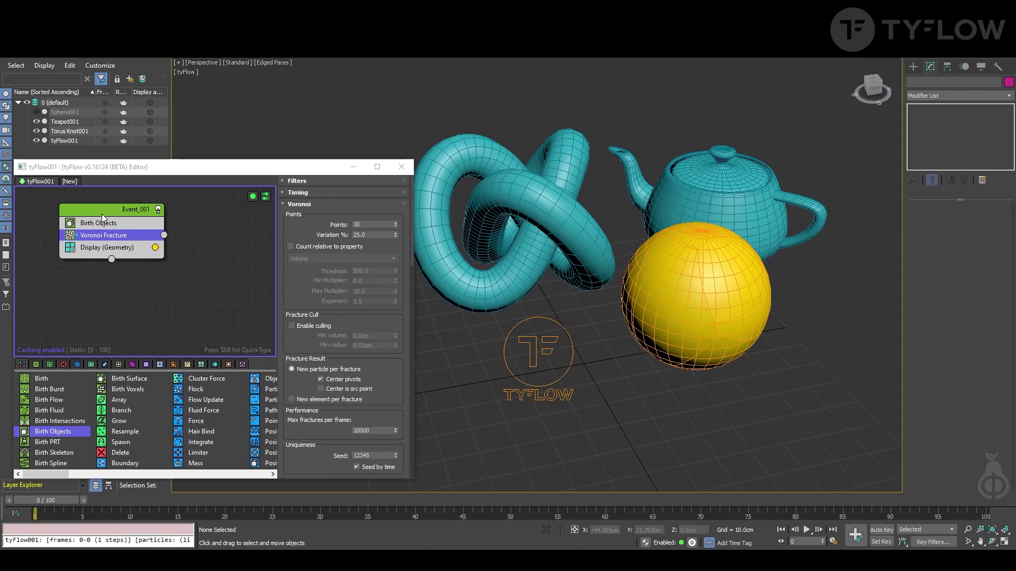
key(Tab)
text(spread)
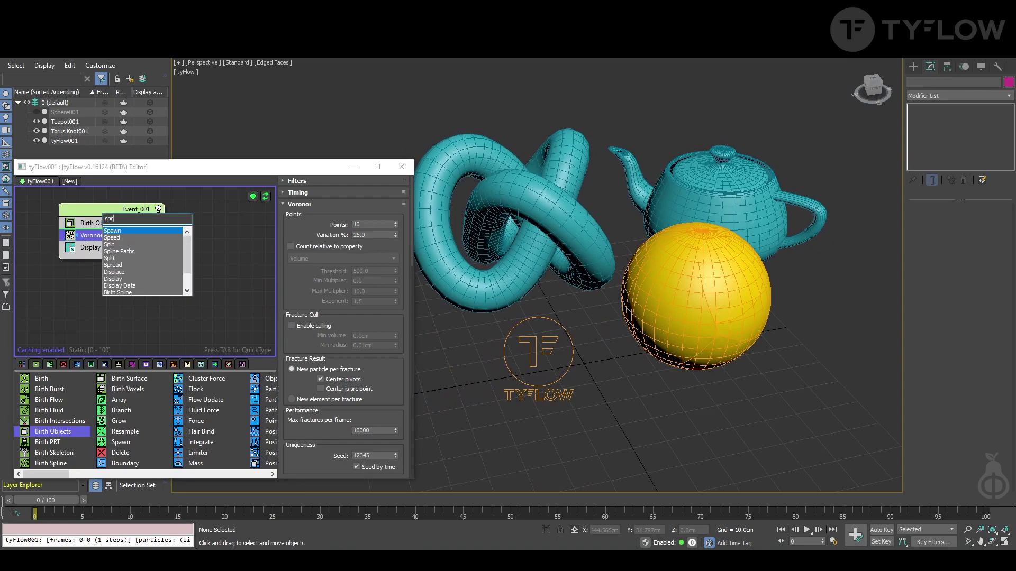
key(Return)
text(0.5)
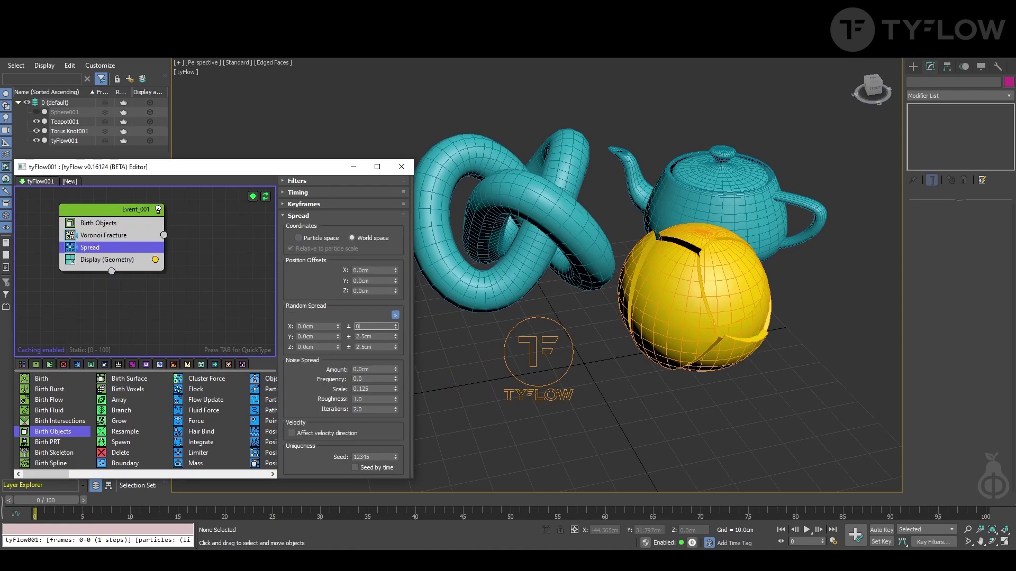
key(Return)
- Add a Mesh operator of type Triangle Mesh after Spread and turn off Render Only
key(Tab)
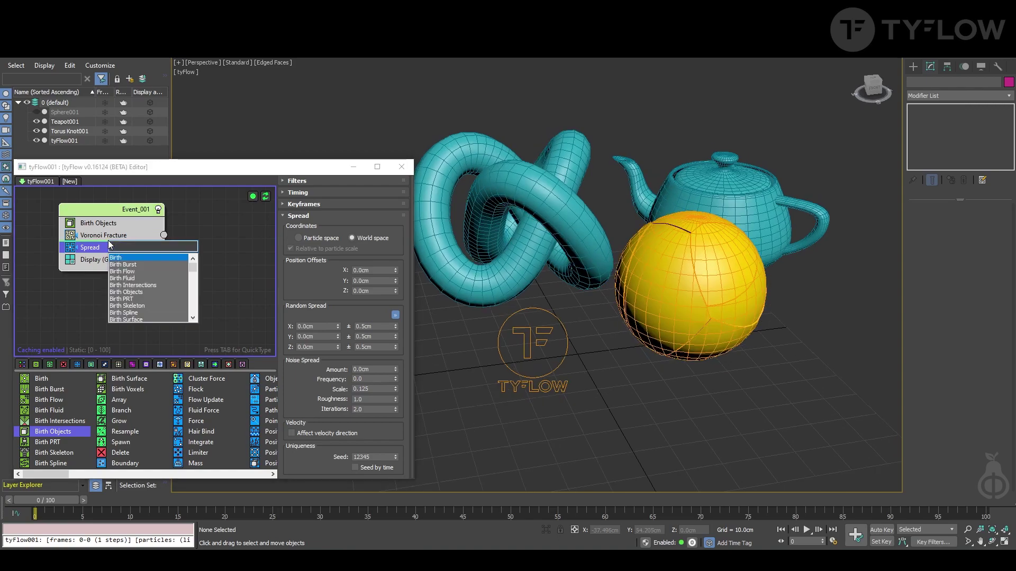
text(mesh)
key(Return)
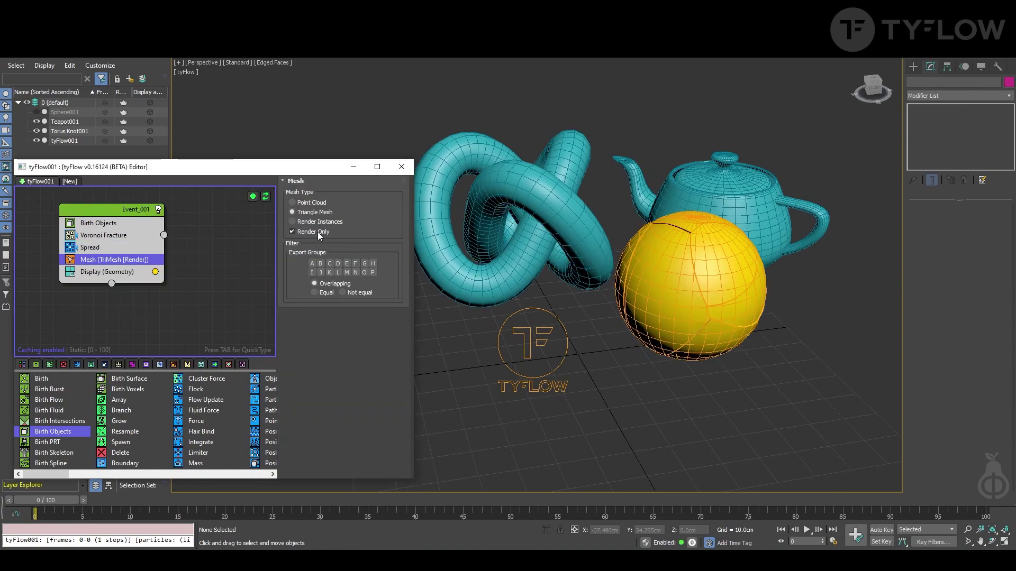
click(306, 234)
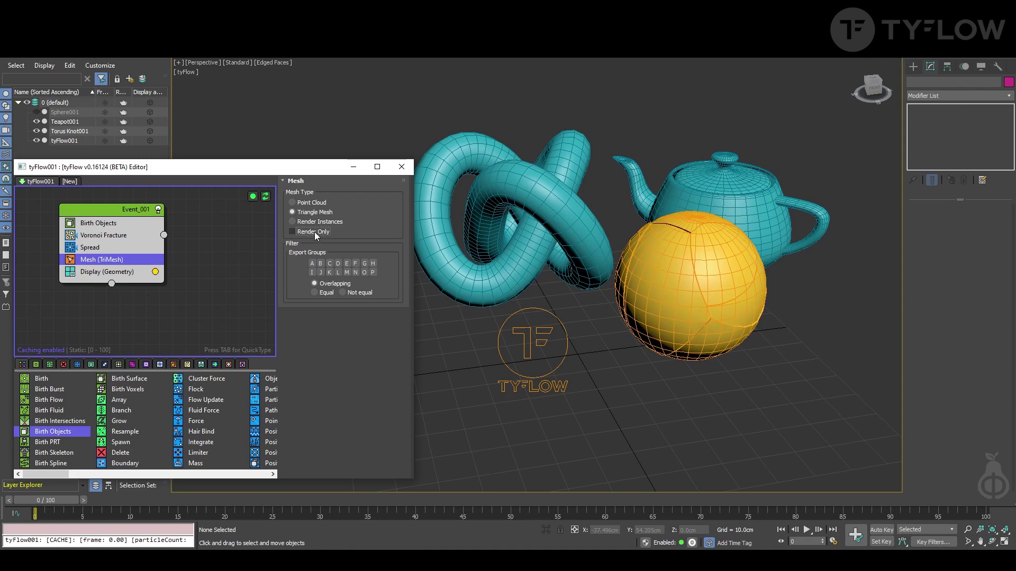
- Create a second tyFlow with a Birth Intersections operator using tyFlow001 as Geometry A, with self-intersections included
click(70, 182)
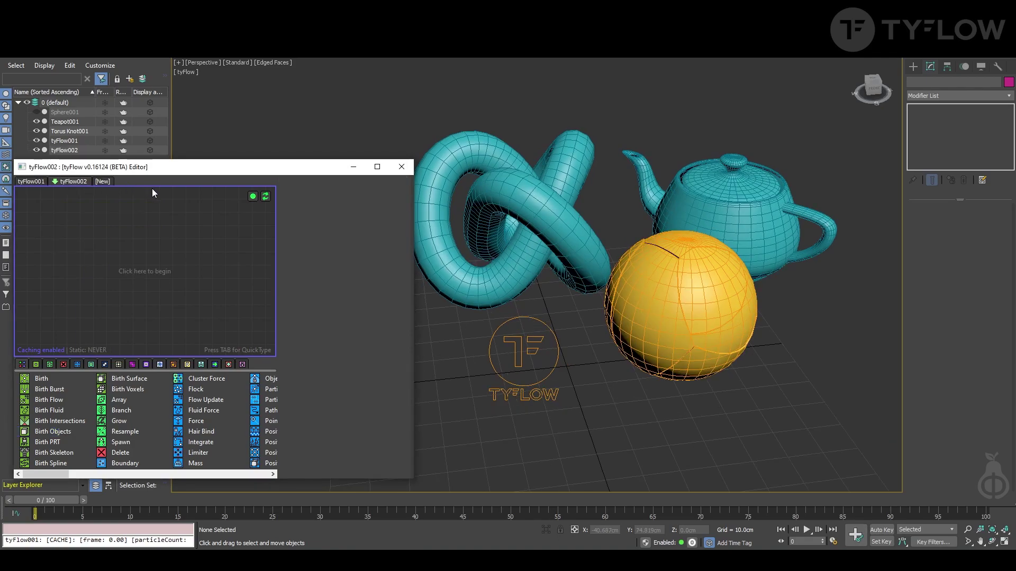
drag(59, 421, 113, 212)
click(321, 393)
click(683, 292)
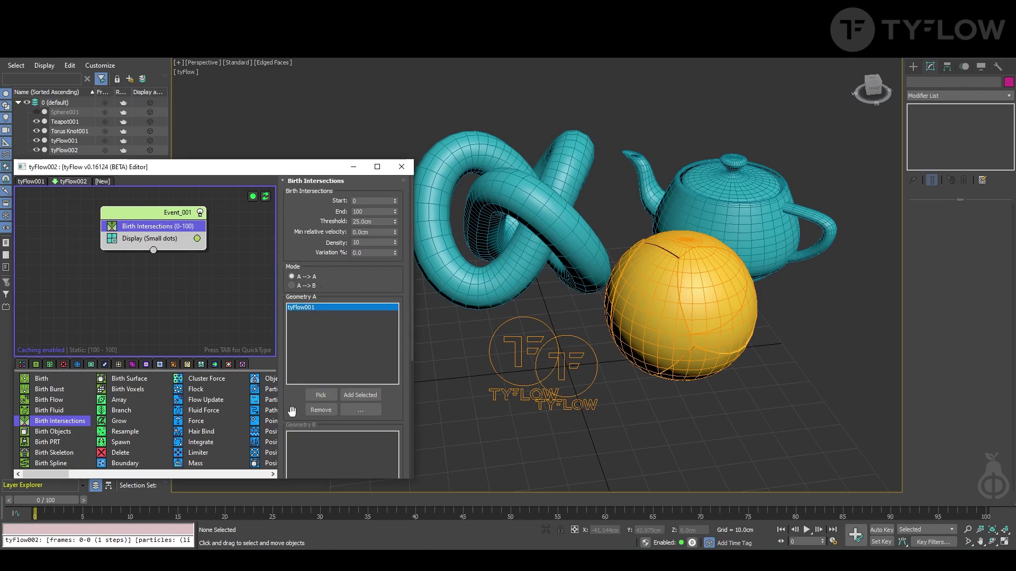
drag(296, 414, 315, 214)
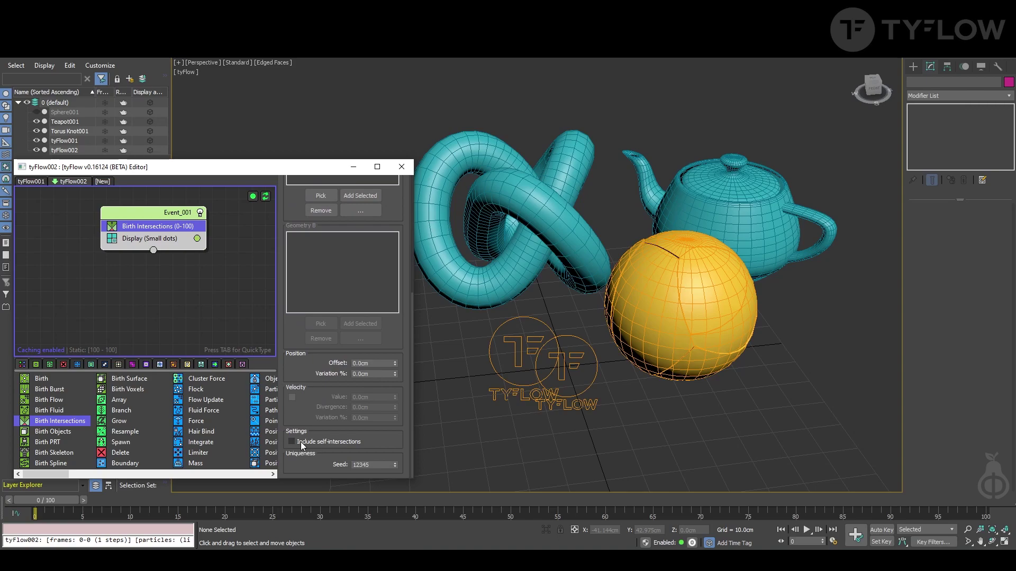
- Set the intersection particles to display as Sprites in pure red
click(150, 234)
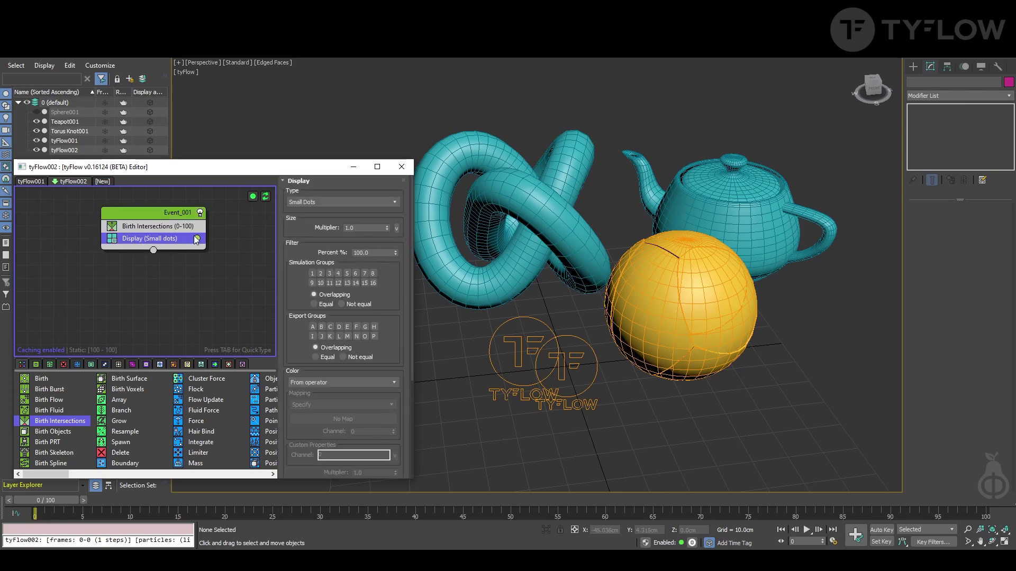
click(324, 203)
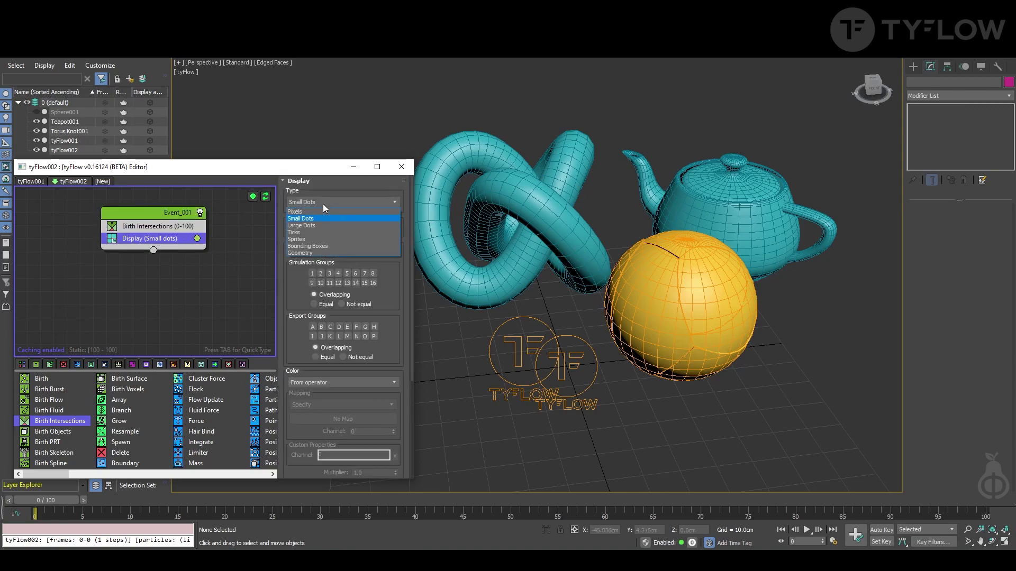
click(320, 239)
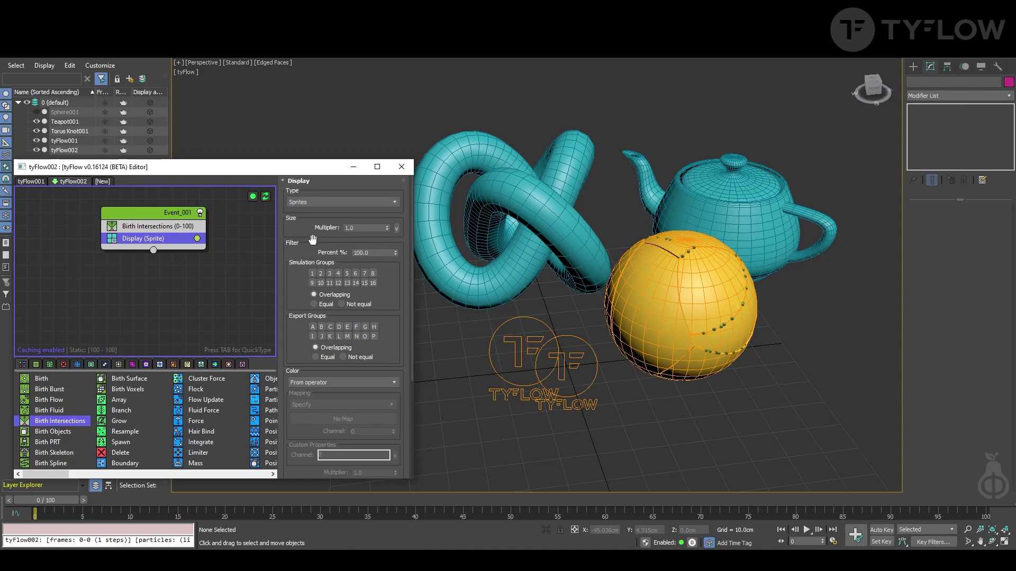
click(198, 239)
drag(232, 288, 216, 270)
drag(305, 286, 305, 270)
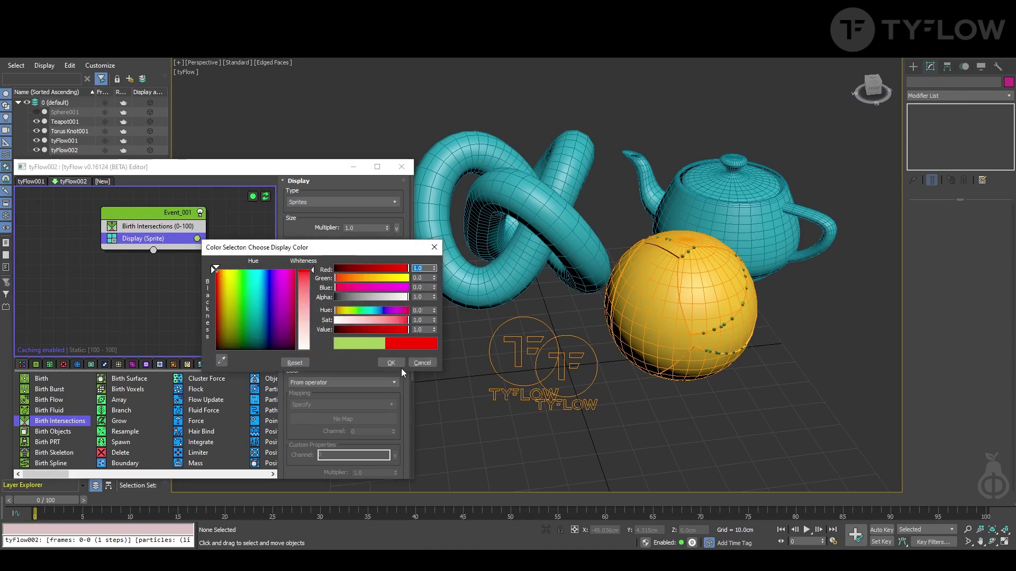
click(397, 364)
- Set the Birth Intersections density to 100 and its threshold to 22.1 cm
scroll(669, 309, up, 10)
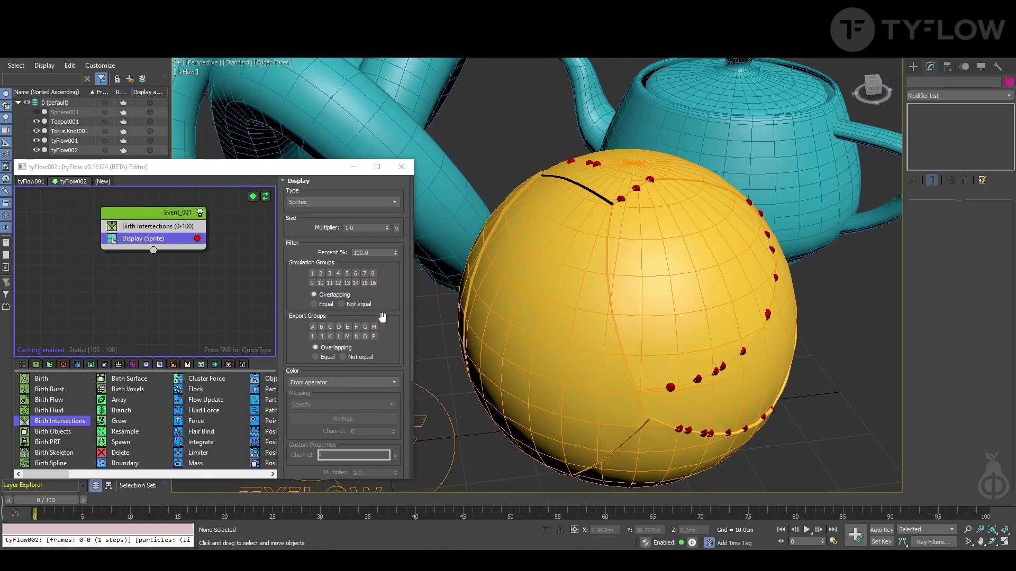
drag(142, 227, 139, 227)
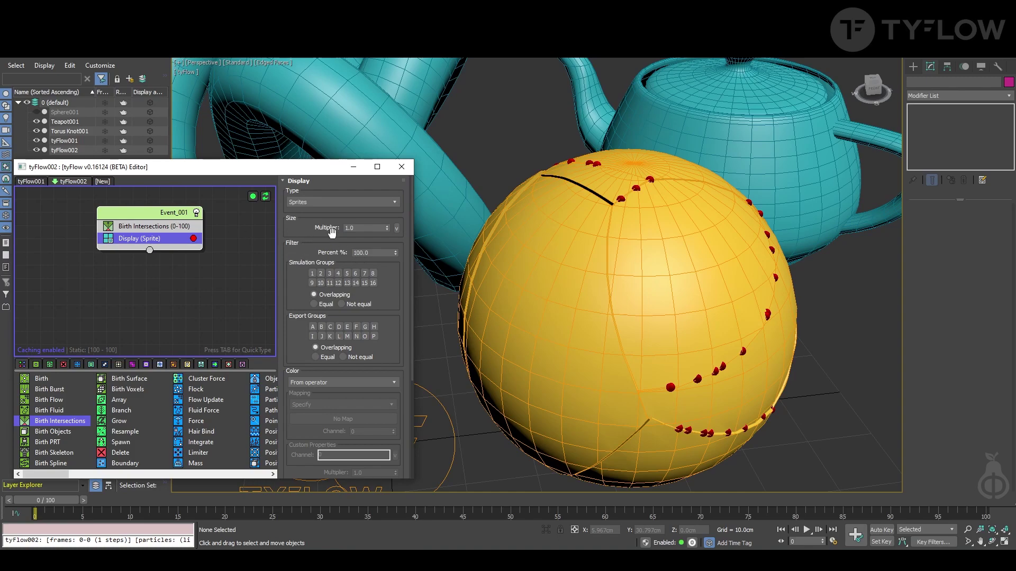
click(167, 228)
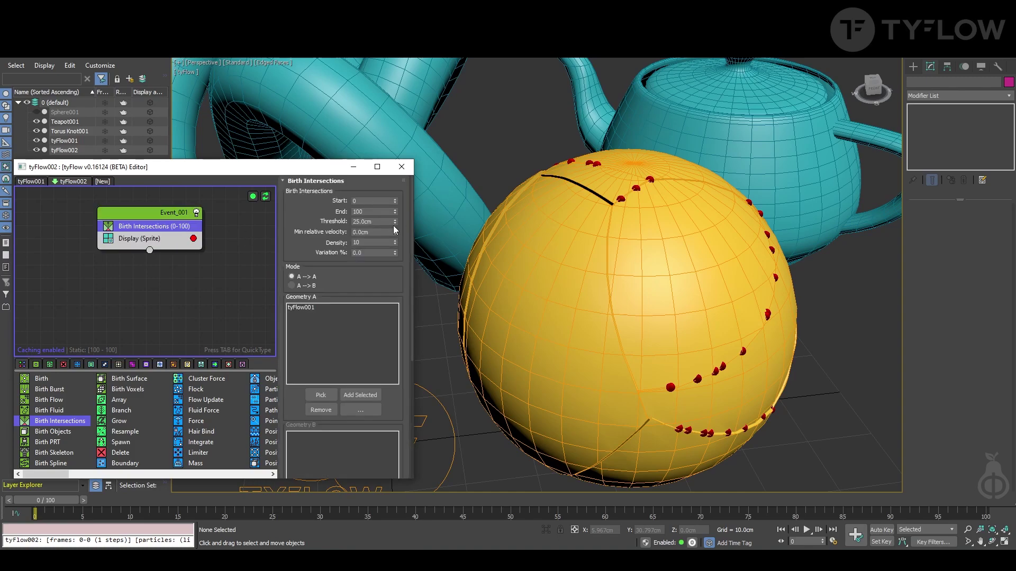
mouse_move(396, 244)
mouse_down()
mouse_move(402, 183)
mouse_move(395, 233)
mouse_up()
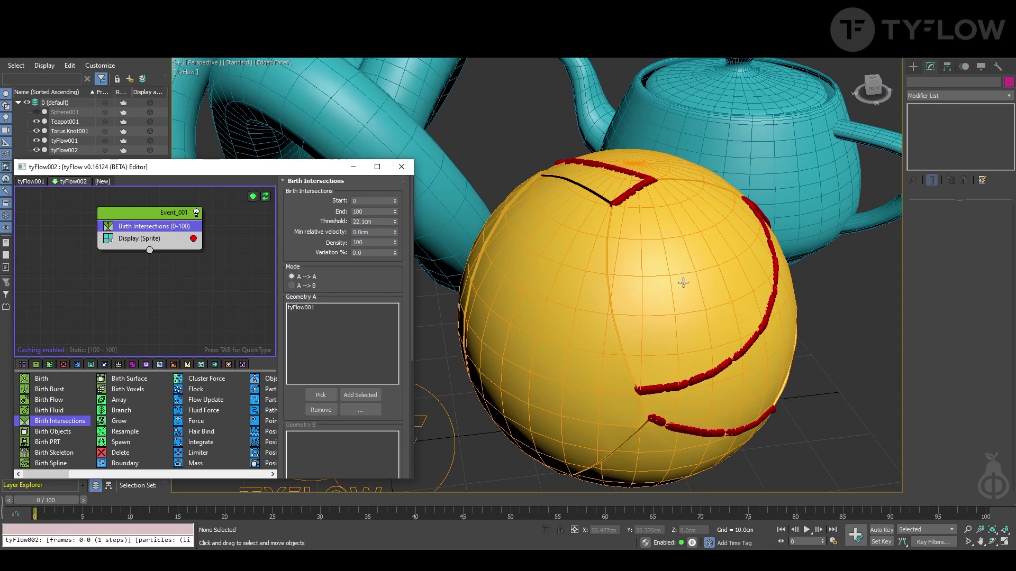
- Apply a Push modifier with a 0.4 cm push value to tyFlow001 and refresh the intersection simulation
alt+middle_drag(632, 371, 624, 293)
click(625, 293)
alt+middle_drag(680, 313, 828, 299)
click(973, 97)
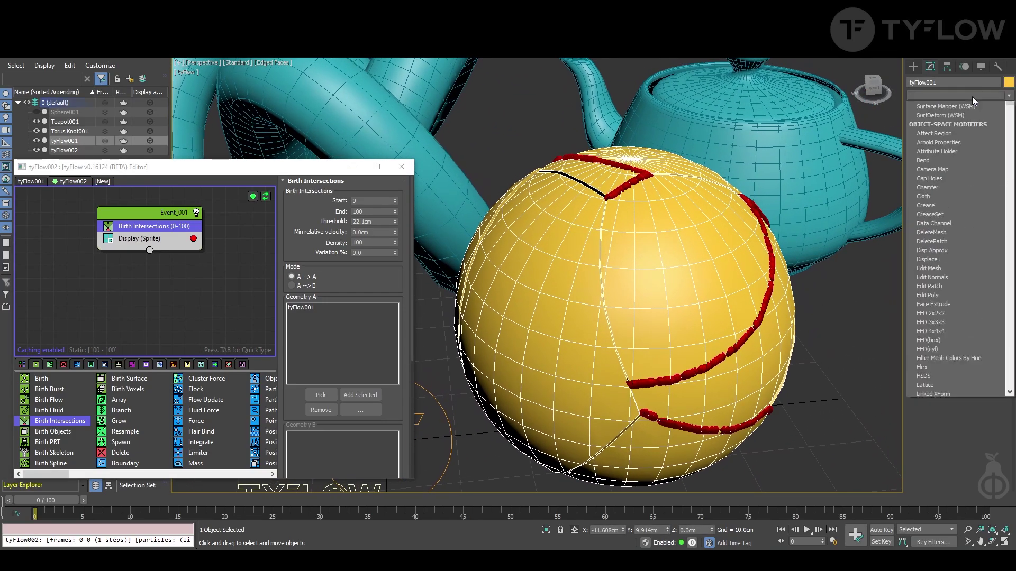
scroll(971, 100, down, 10)
click(967, 107)
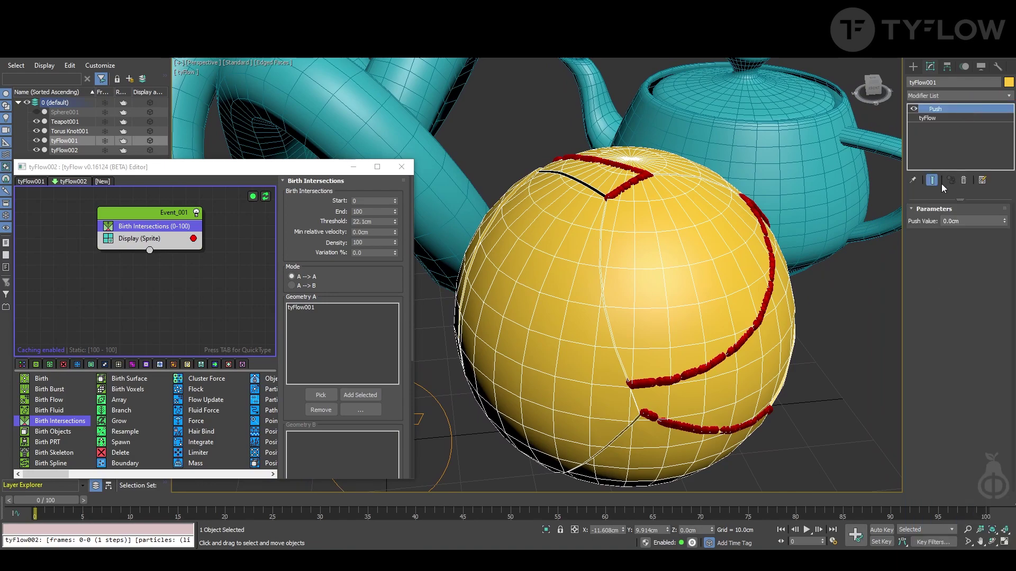
drag(1005, 221, 1004, 217)
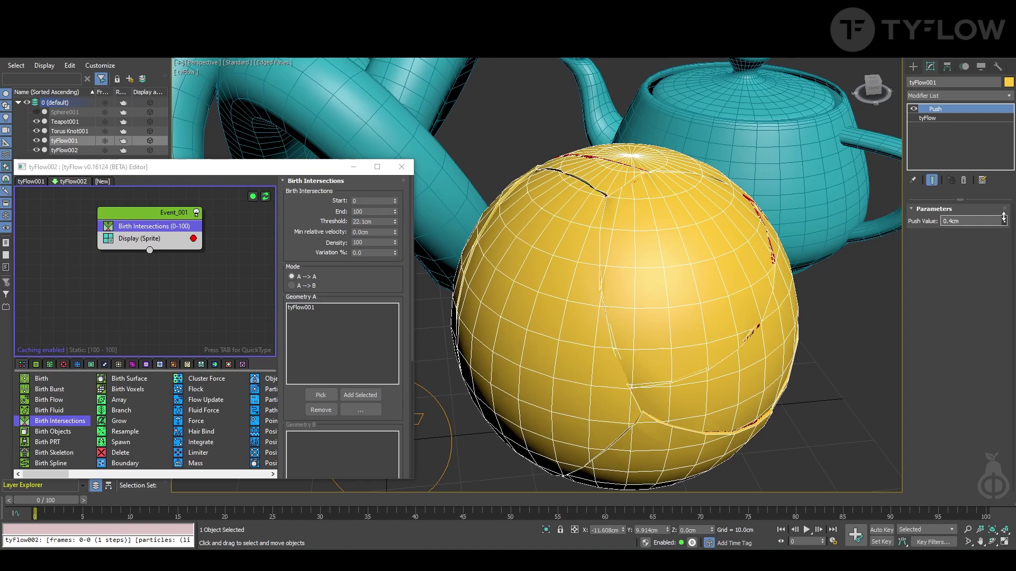
click(266, 199)
- Raise the Birth Intersections threshold to 41.4 cm
alt+middle_drag(727, 198, 657, 213)
scroll(658, 213, up, 4)
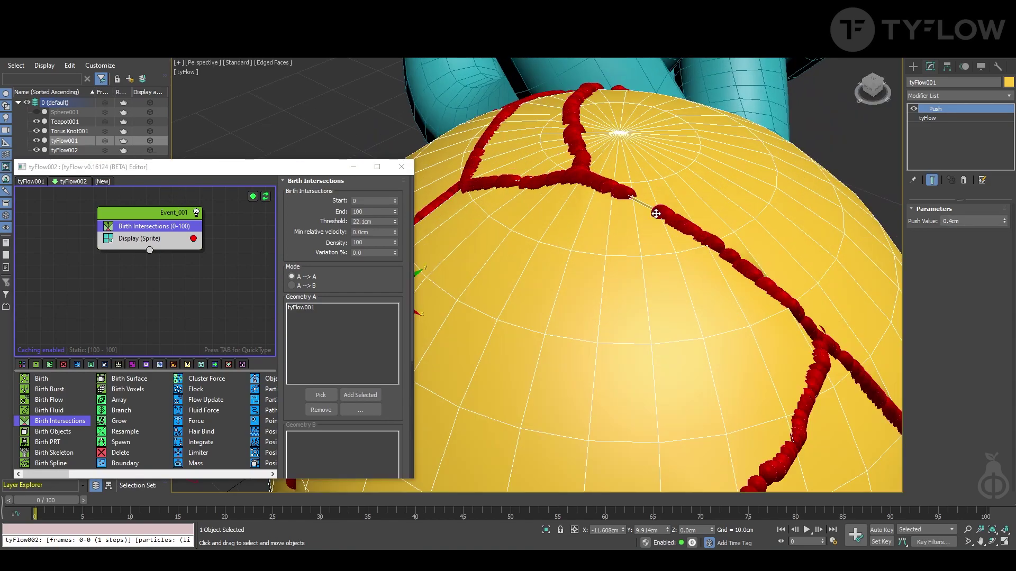
scroll(640, 204, down, 7)
scroll(634, 199, up, 5)
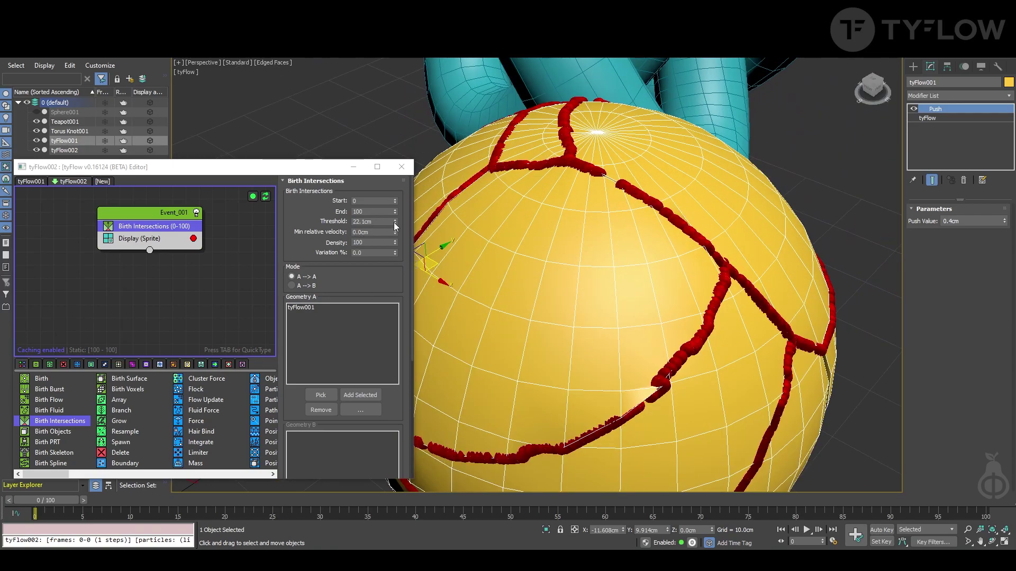
drag(394, 222, 395, 201)
- Raise the Push value on tyFlow001 to 0.9 cm and refresh the intersection simulation
scroll(640, 275, down, 2)
alt+middle_drag(640, 275, 672, 254)
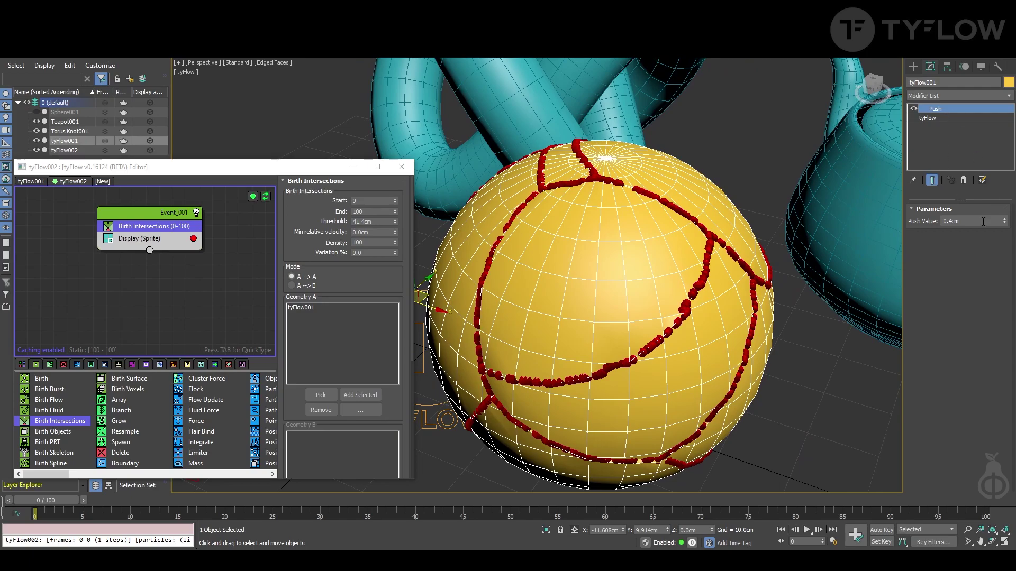
drag(1007, 223, 1007, 213)
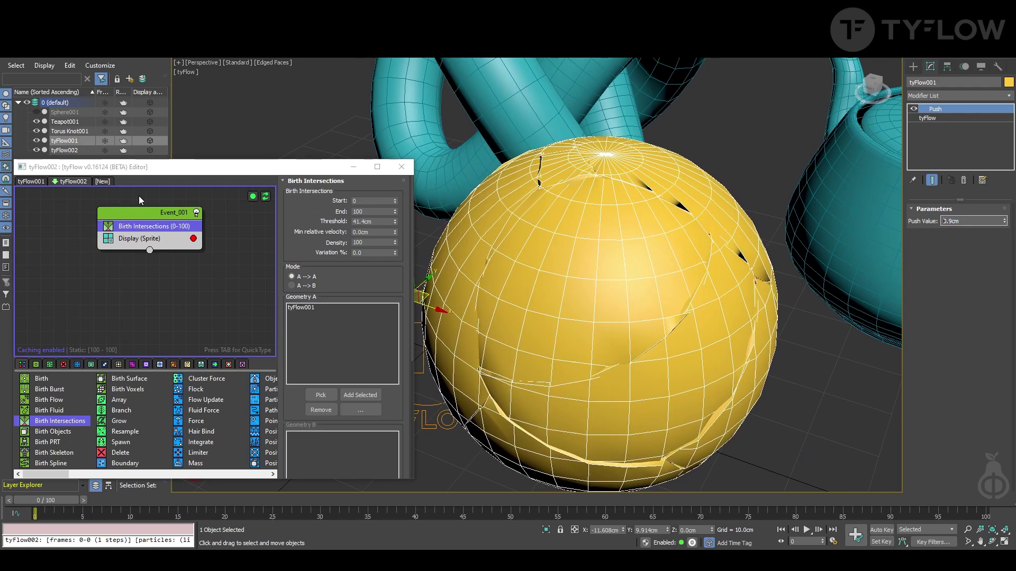
click(266, 197)
alt+middle_drag(508, 254, 711, 292)
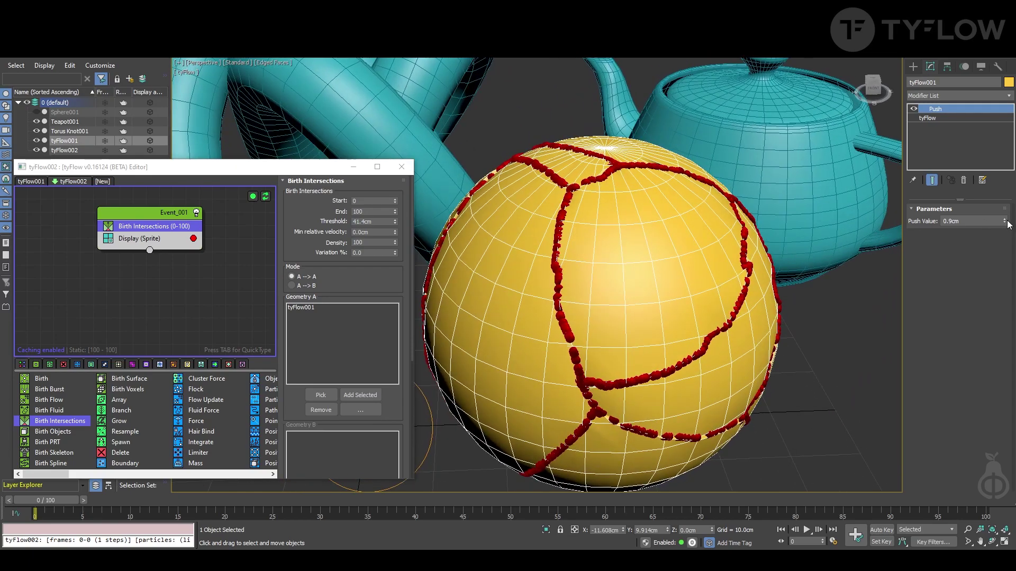
- Raise the Push value on tyFlow001 to 1.1 cm and refresh the tyFlow002 simulation
drag(1006, 221, 1006, 220)
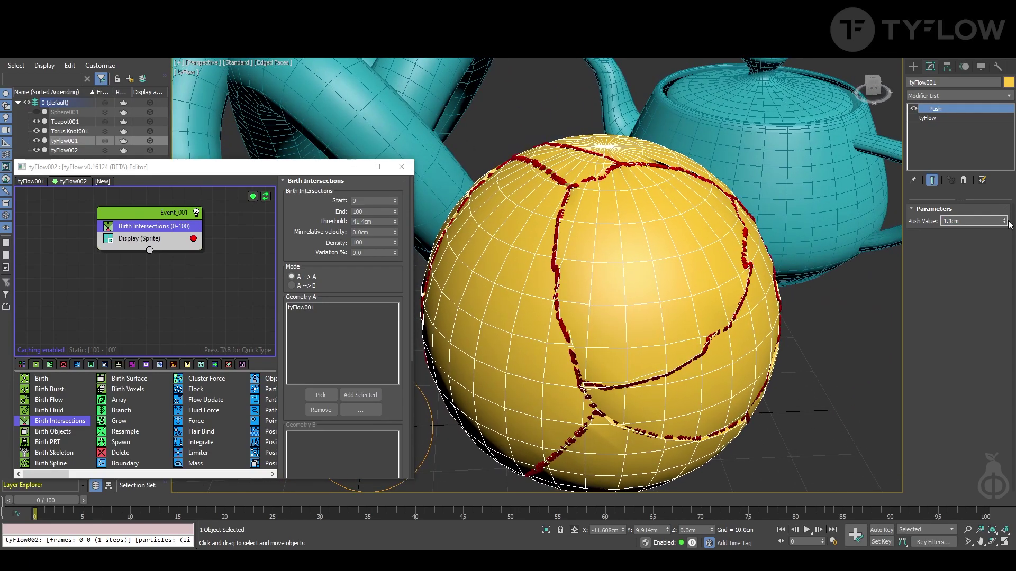
click(267, 196)
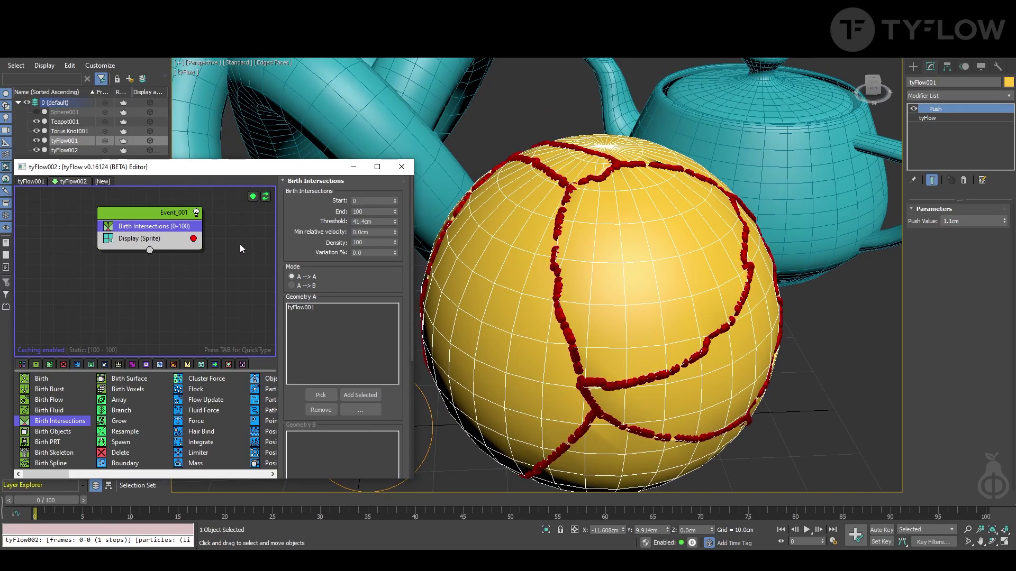
- Create a Birth VDB event in tyFlow002 and insert a Particles to SDF operator that includes this flow's particles
click(228, 364)
drag(47, 379, 126, 281)
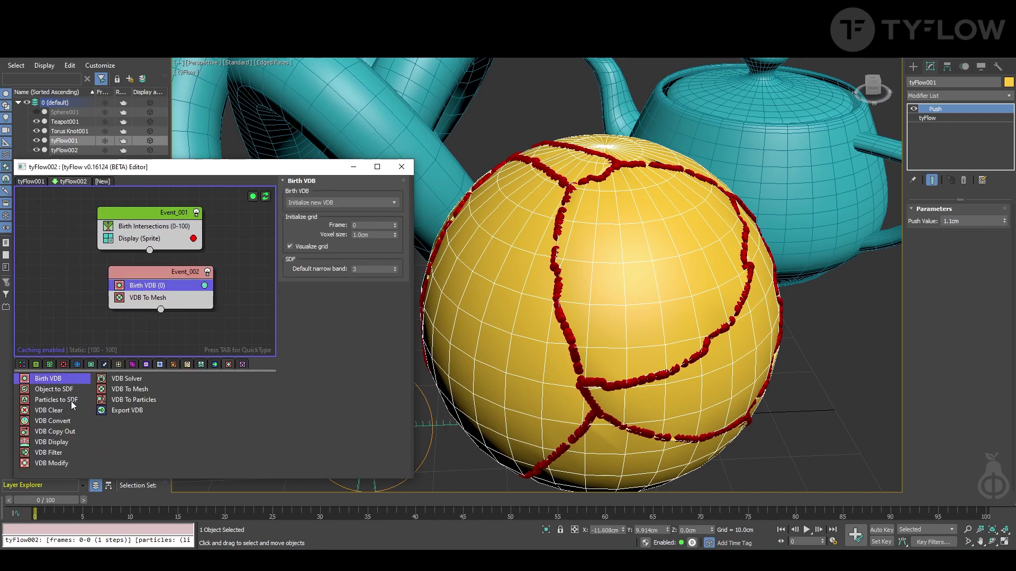
drag(72, 401, 72, 397)
drag(160, 295, 160, 297)
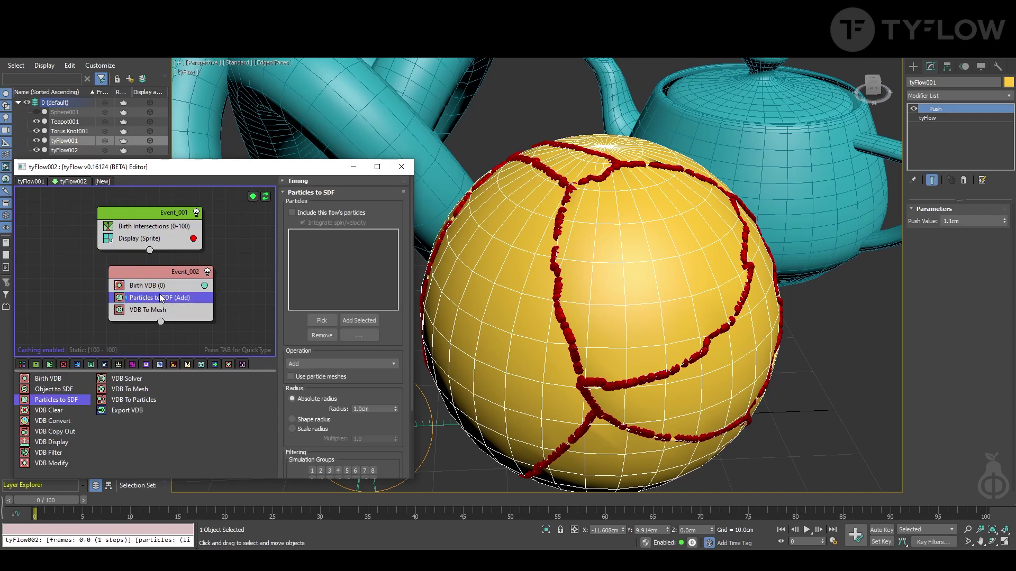
click(292, 213)
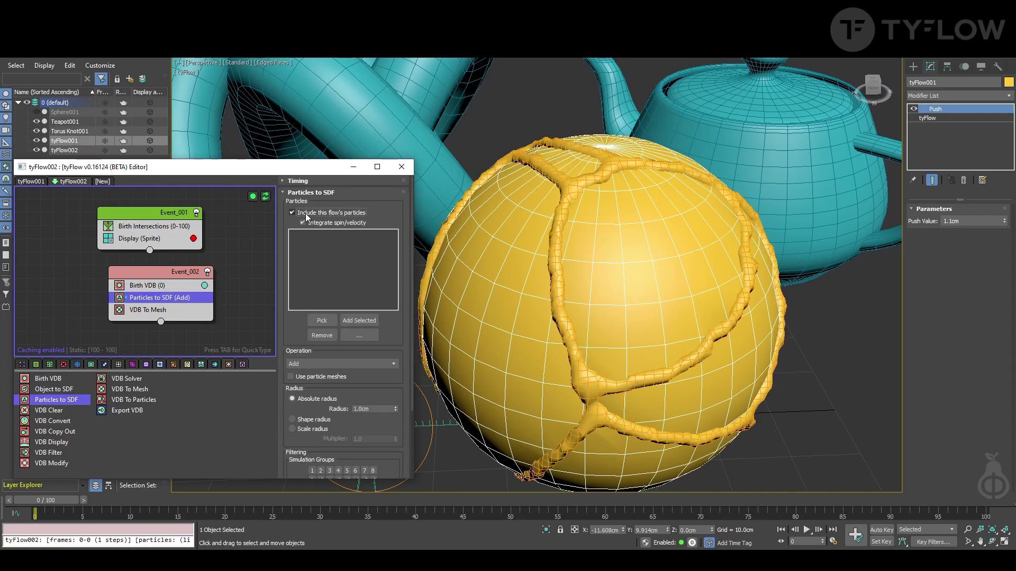
- Change the object color of tyFlow001 to green so the sphere contrasts with the crack mesh
alt+middle_drag(565, 345, 539, 329)
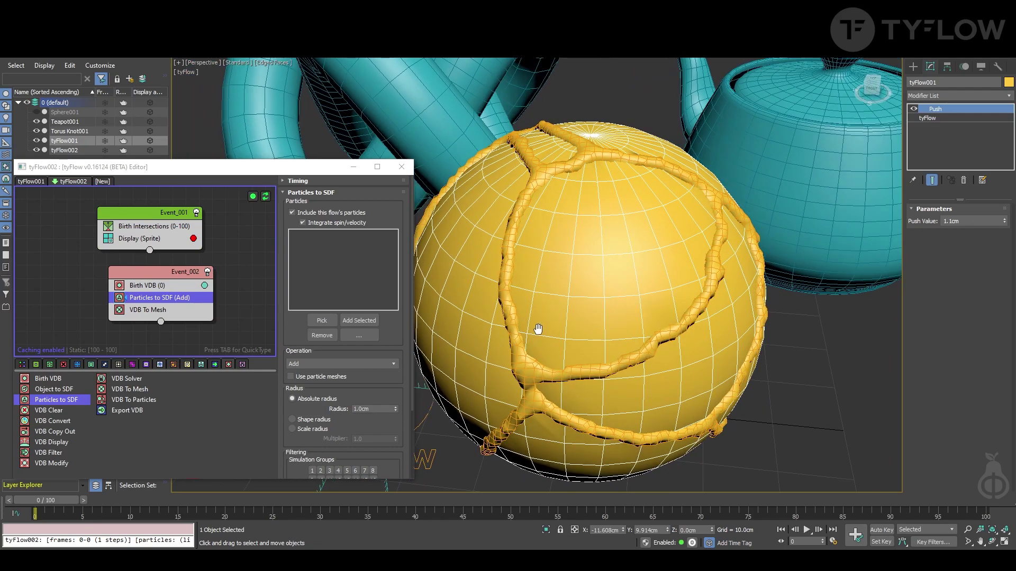
click(1007, 83)
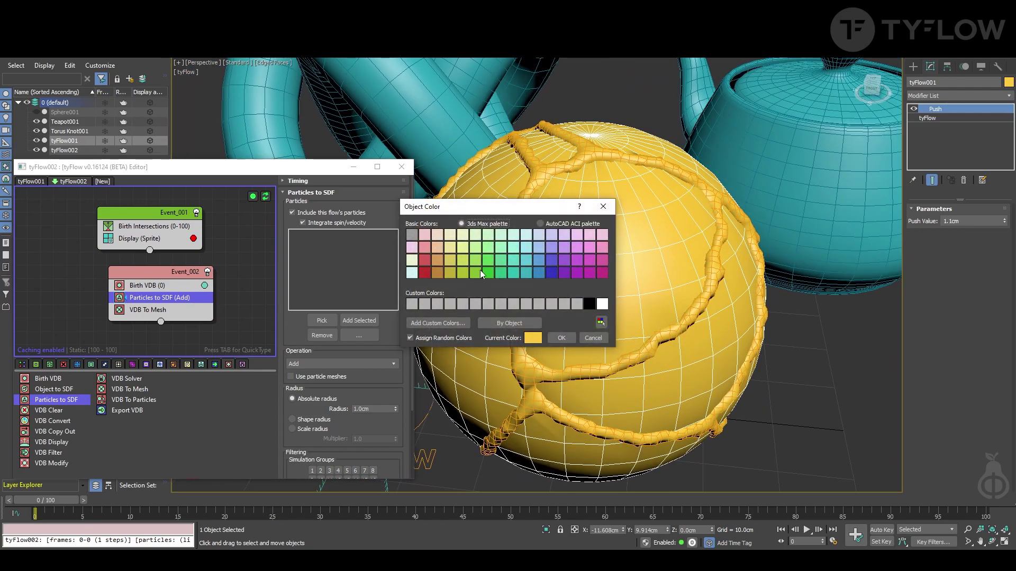
click(561, 338)
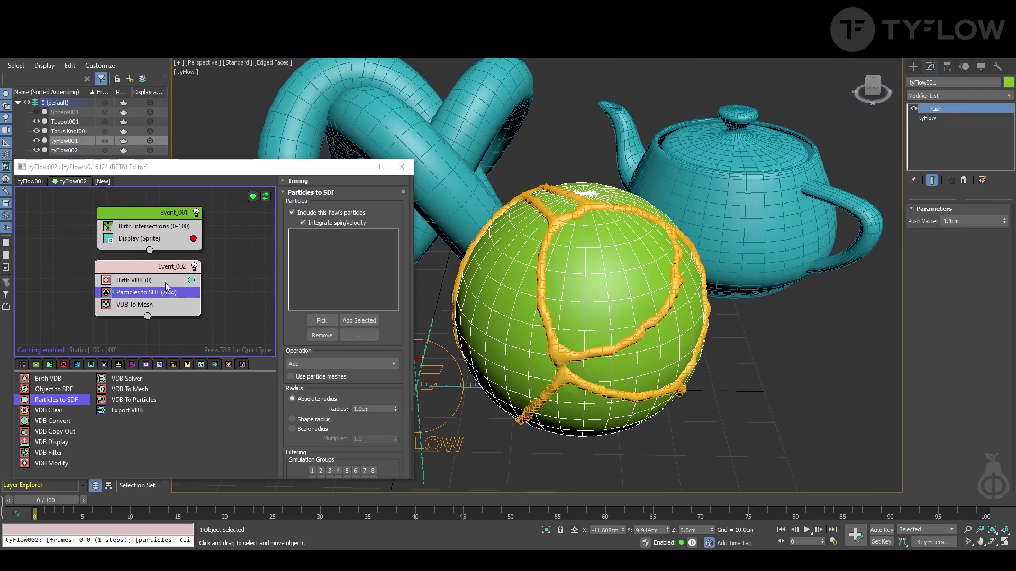
- Set the Birth VDB voxel size to 0.5 cm and turn off edged faces in the viewport
click(156, 282)
double_click(376, 234)
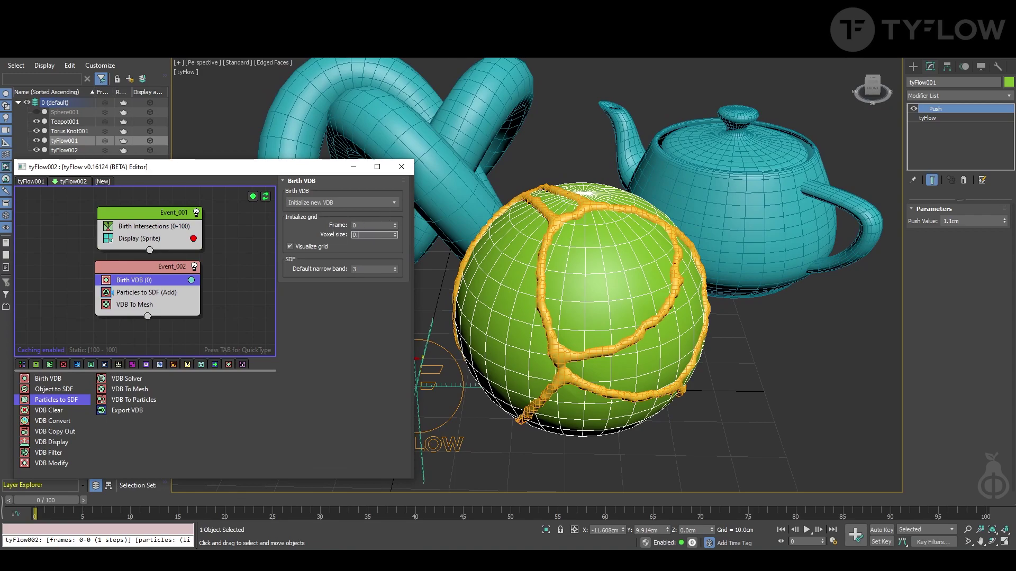
text(0.5)
key(Return)
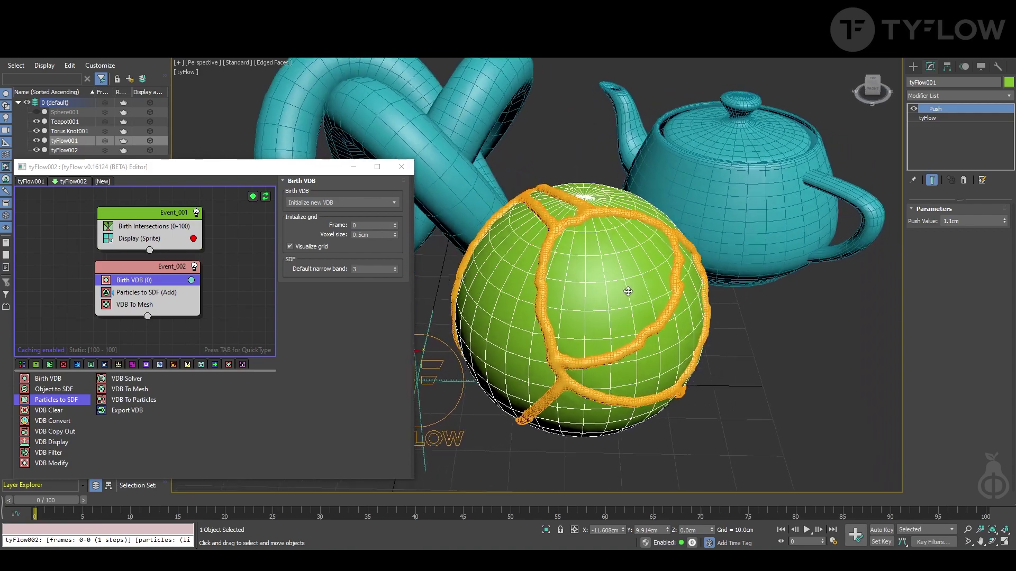
key(F4)
scroll(538, 290, up, 4)
alt+middle_drag(574, 296, 589, 282)
- Insert a VDB Filter before VDB To Mesh and set it to Erosion with a width of 0.5
drag(51, 453, 144, 300)
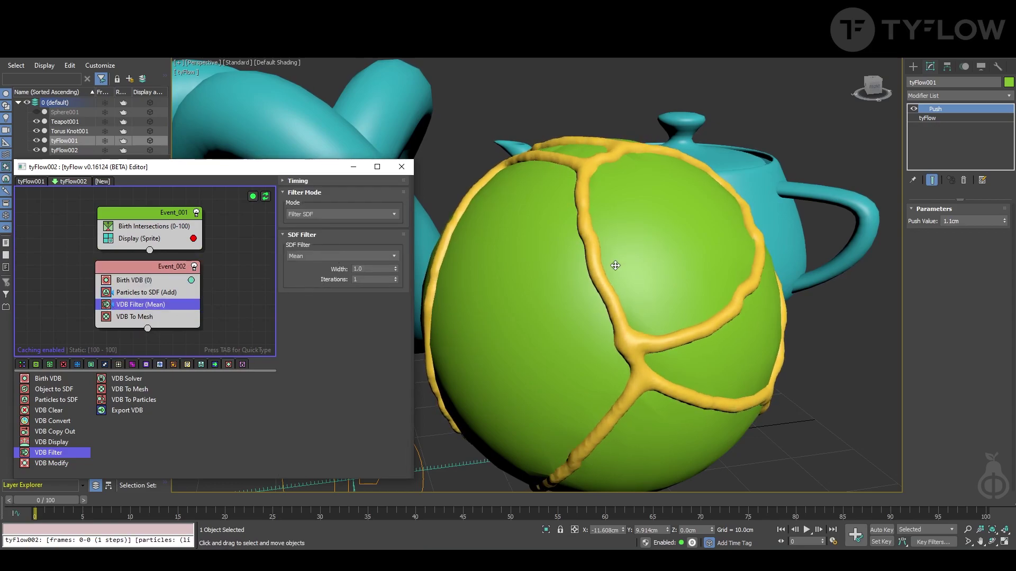
alt+middle_drag(615, 265, 607, 268)
click(356, 256)
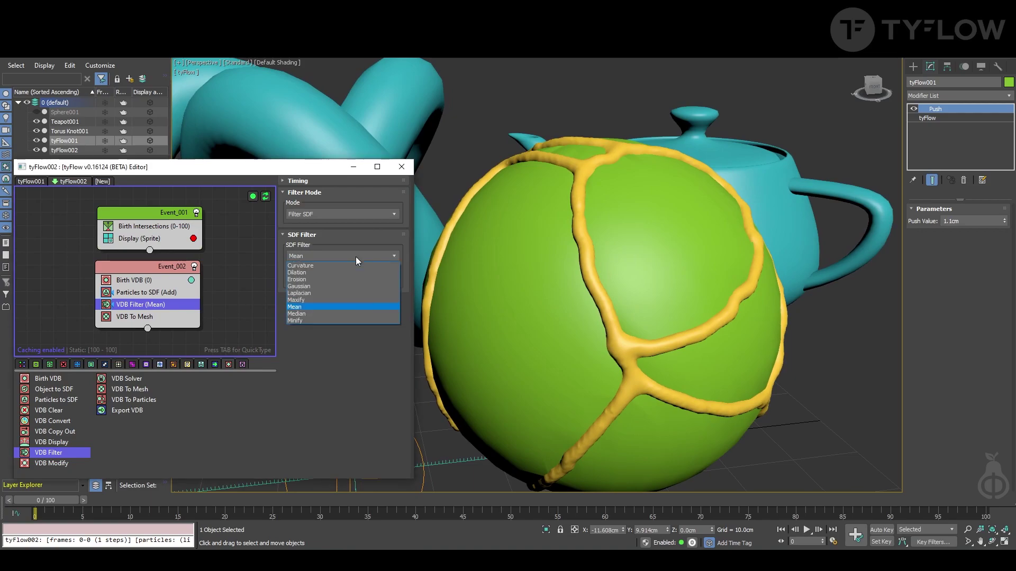
click(330, 276)
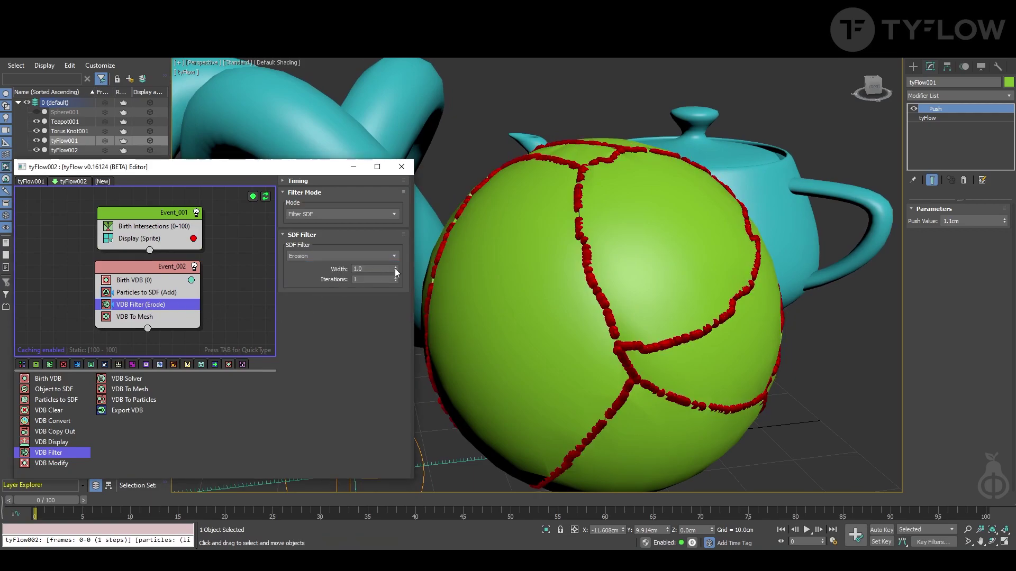
double_click(378, 270)
text(0.5)
key(Return)
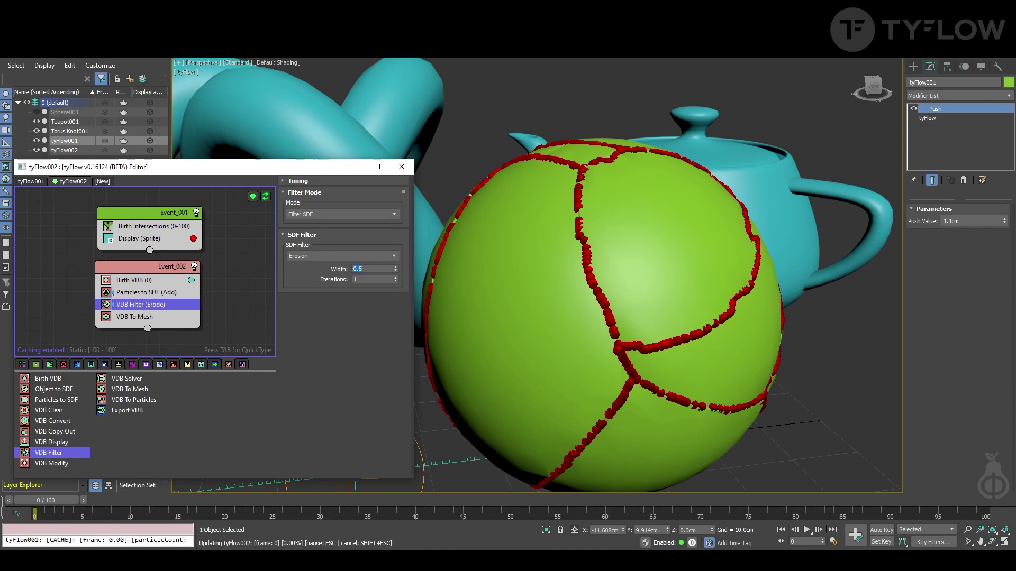
- Disable the sprite Display operator in Event_001 and add a Mean VDB Filter after the erosion filter
click(109, 238)
drag(49, 453, 142, 315)
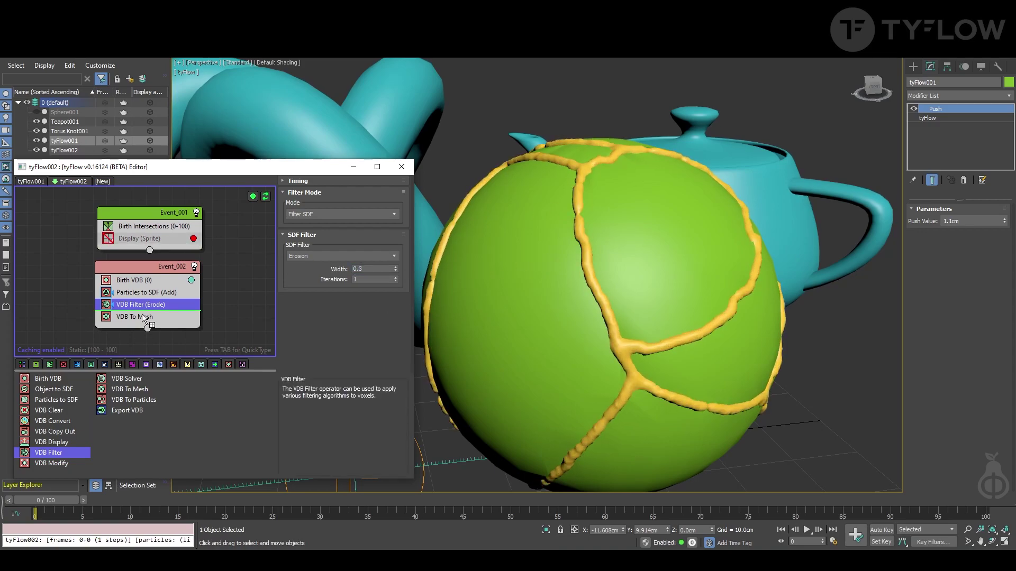
mouse_move(606, 290)
alt+middle_down()
mouse_move(524, 318)
mouse_move(656, 291)
mouse_move(607, 305)
alt+middle_up()
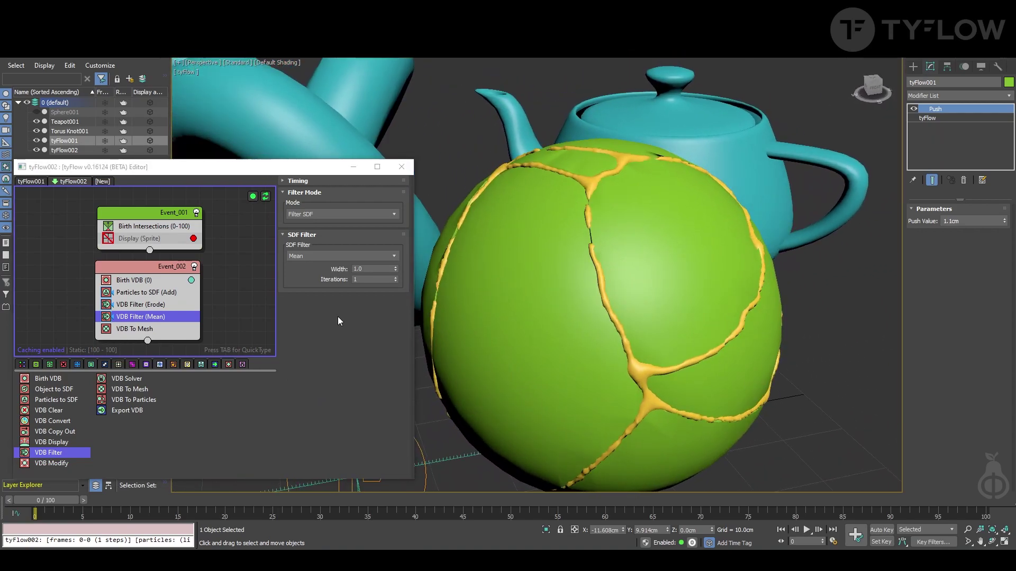
- Lower the Birth Intersections threshold to 20 cm and return to an overview of all the objects
click(156, 230)
alt+middle_drag(509, 256, 464, 248)
key(shift+z)
key(shift+z)
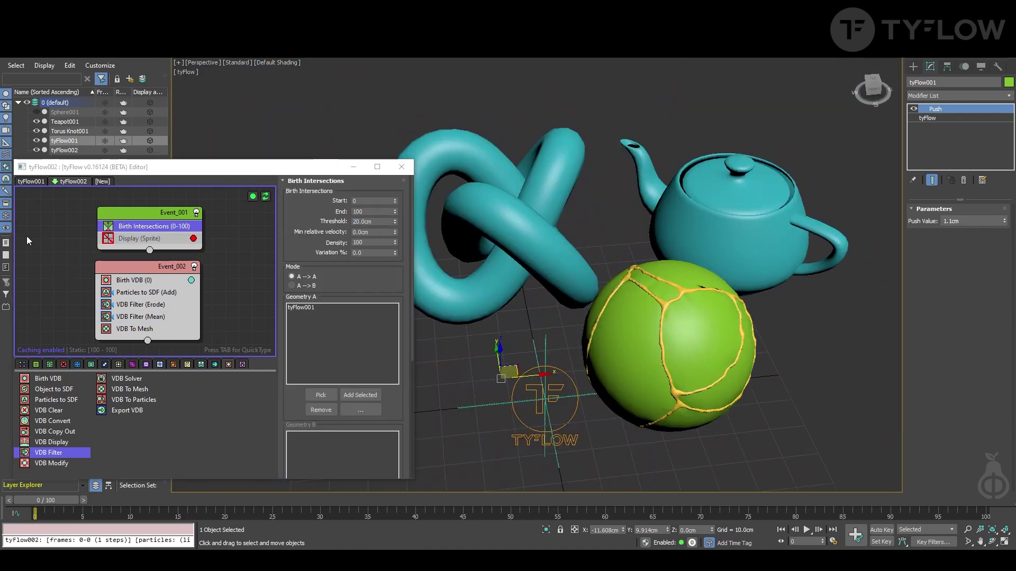
- Add the torus knot and teapot to the Birth Objects list of tyFlow001 and hide the two original objects
click(36, 181)
click(129, 226)
click(322, 328)
click(494, 203)
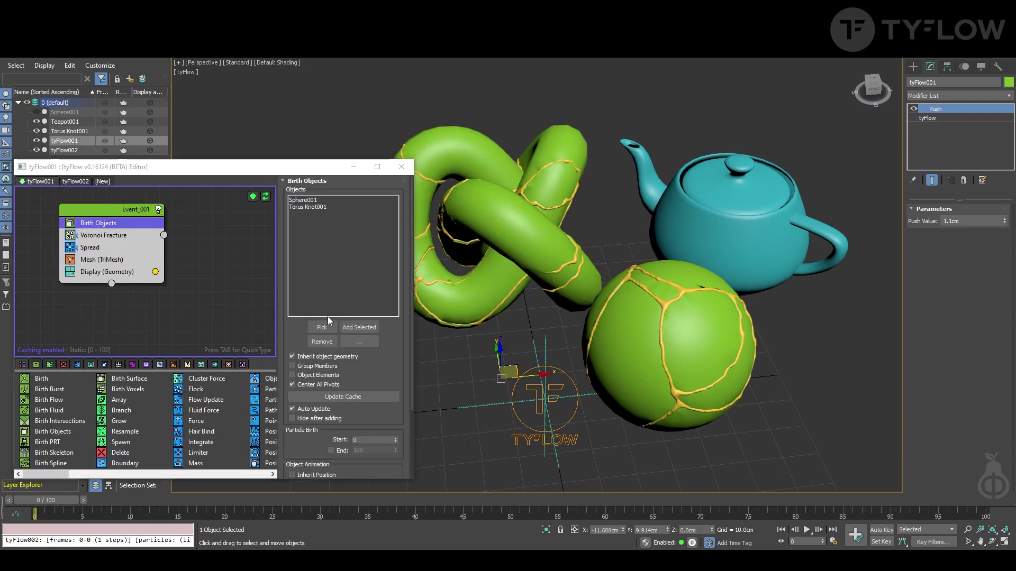
click(326, 326)
click(687, 216)
mouse_move(37, 131)
mouse_down()
mouse_move(36, 150)
mouse_move(36, 121)
mouse_up()
alt+middle_drag(624, 264, 580, 252)
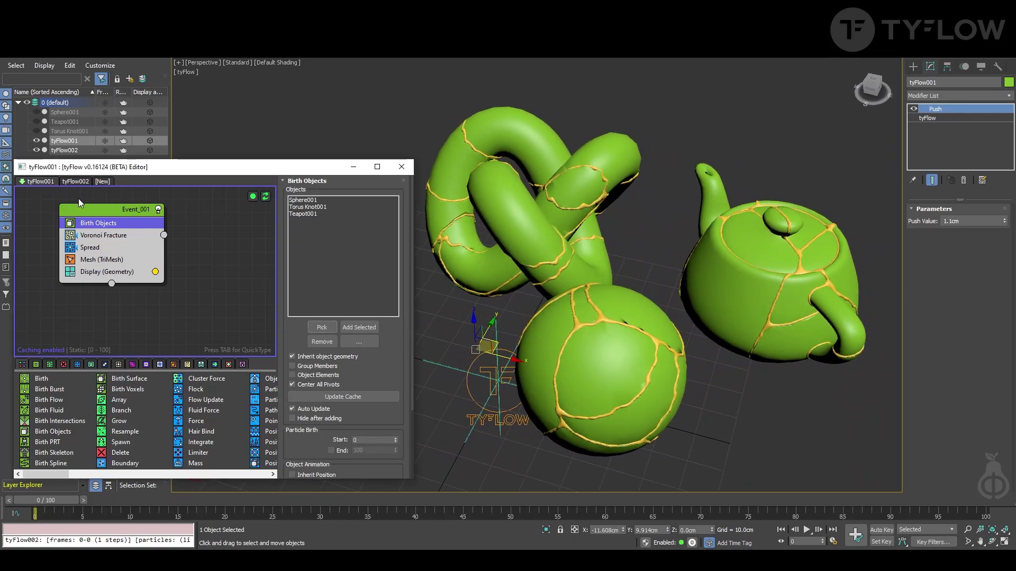
- Set the Voronoi Fracture point count in tyFlow001 to 200
click(100, 236)
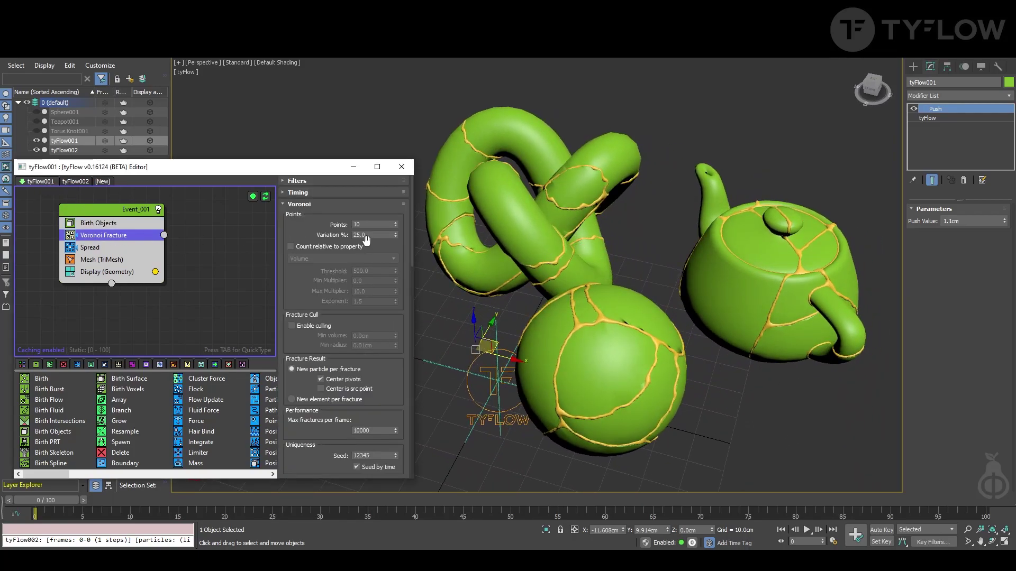
click(378, 225)
text(200)
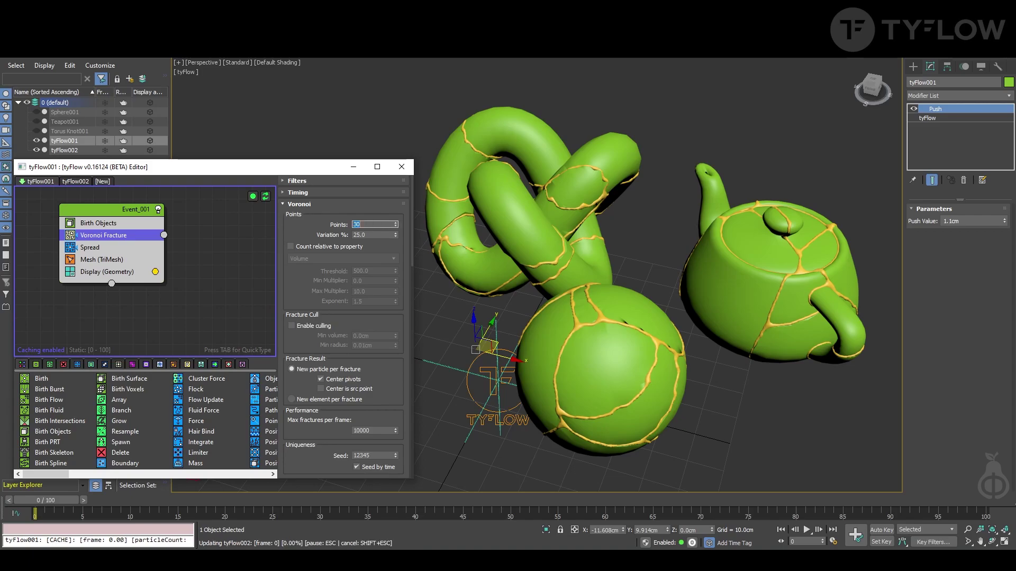
key(Return)
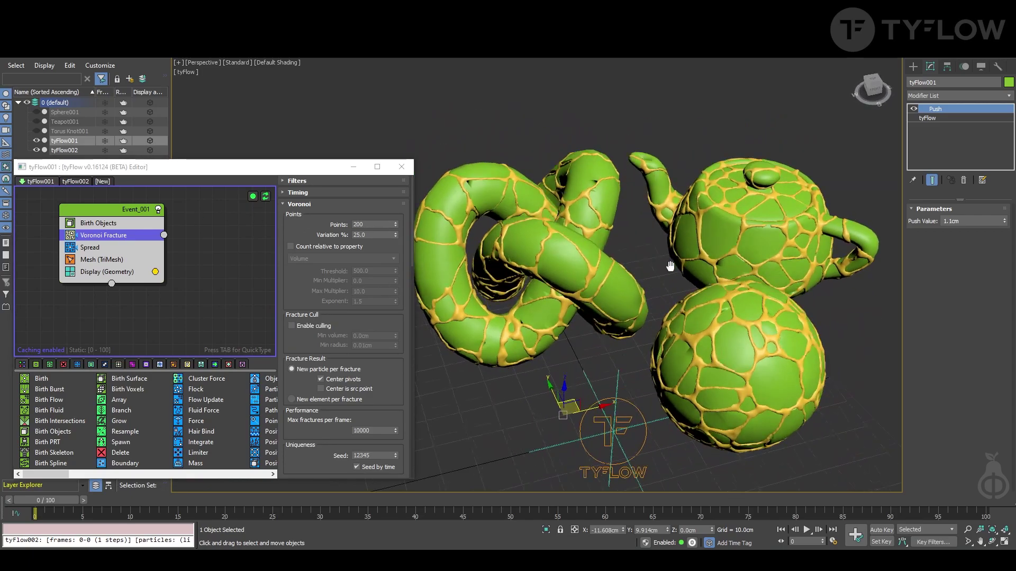
- Hide tyFlow001 to isolate the gold crack mesh and inspect it up close
click(36, 142)
alt+middle_drag(688, 339, 780, 296)
scroll(726, 324, up, 3)
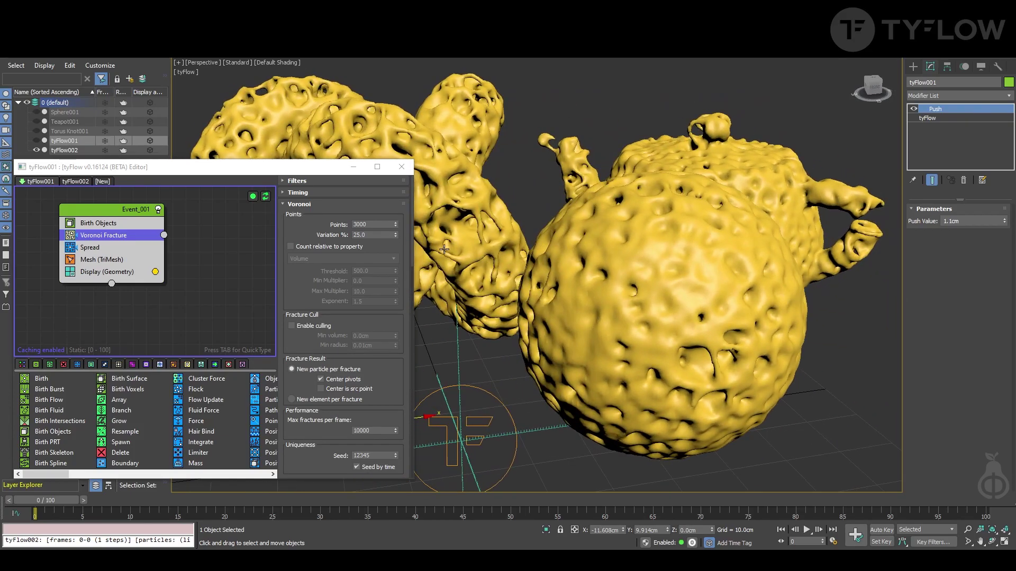
- Set the Voronoi Fracture points back to 200 and inspect the crack lattice from several angles
double_click(370, 225)
text(200)
key(Return)
alt+middle_drag(704, 296, 789, 301)
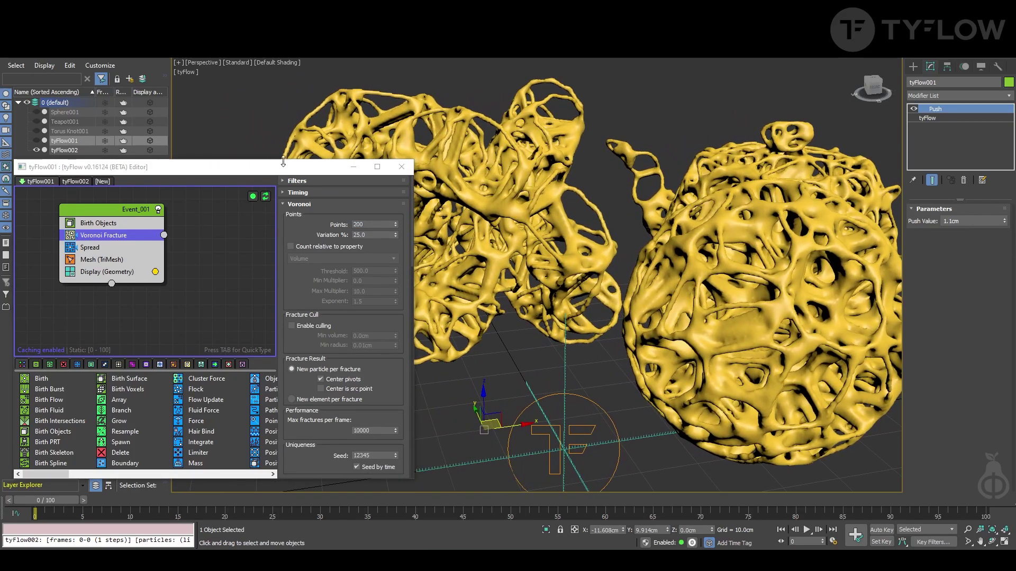
alt+middle_drag(522, 272, 883, 317)
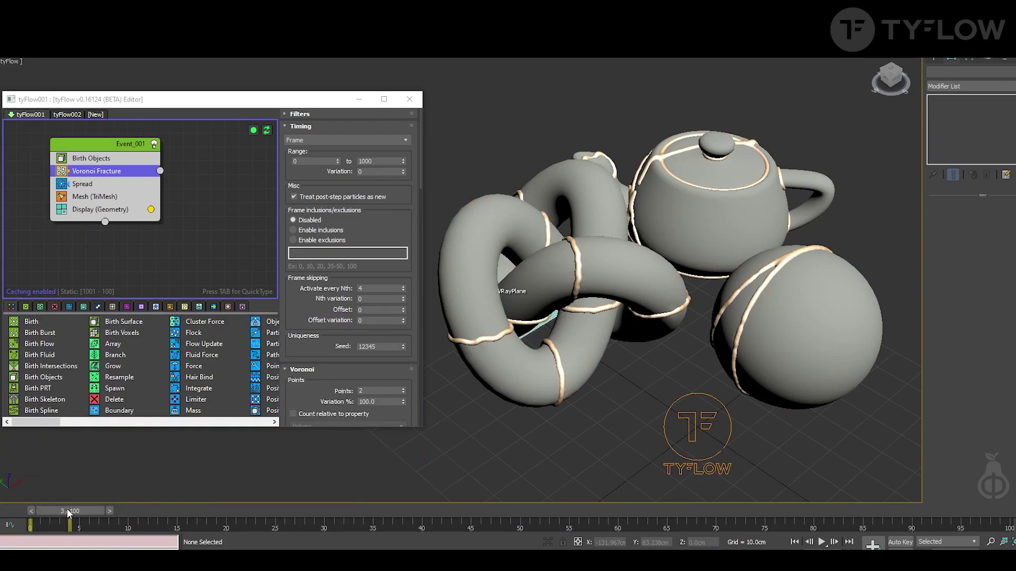
- Scrub the timeline back to frame 0 and examine the Frame timing settings of the Voronoi Fracture operator
drag(68, 512, 37, 512)
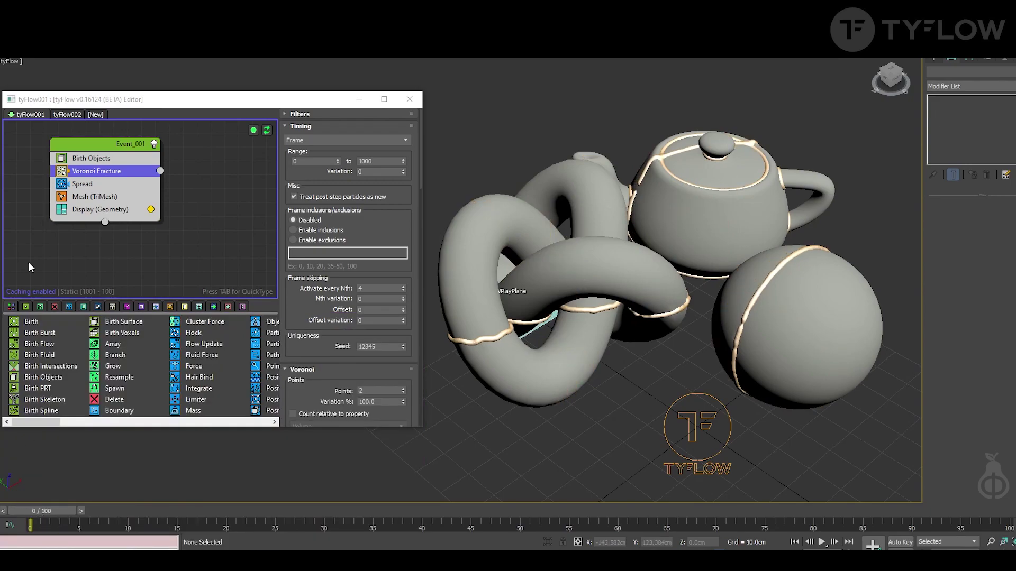
click(303, 142)
click(303, 142)
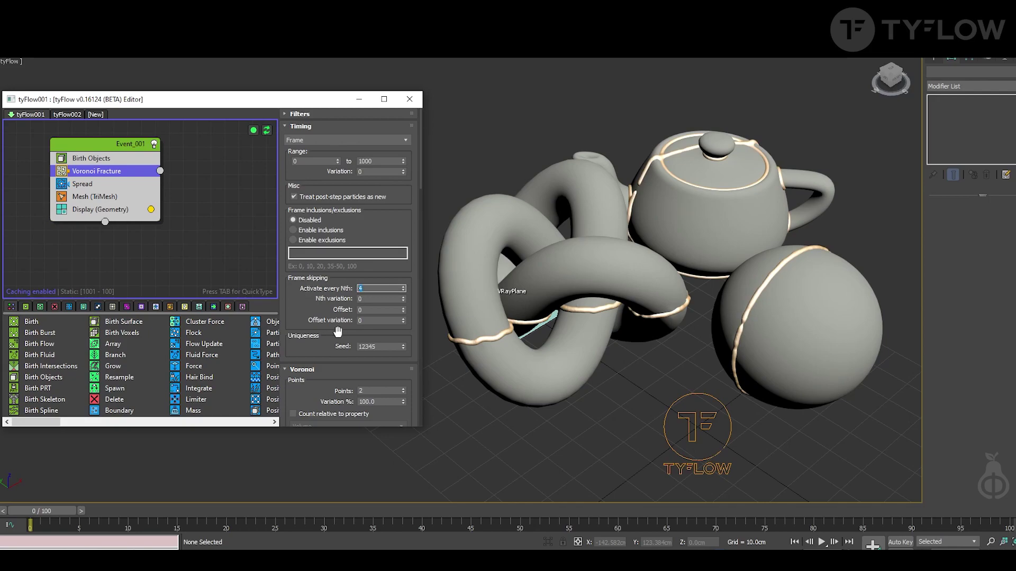
- Examine the Gaussian VDB Filter and Birth Intersections settings in tyFlow002
click(67, 115)
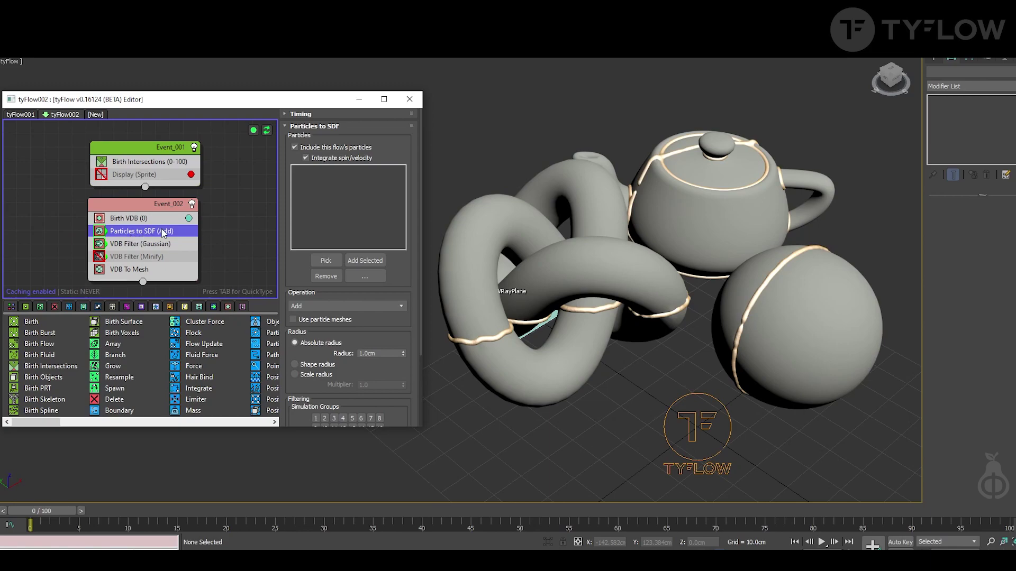
click(137, 246)
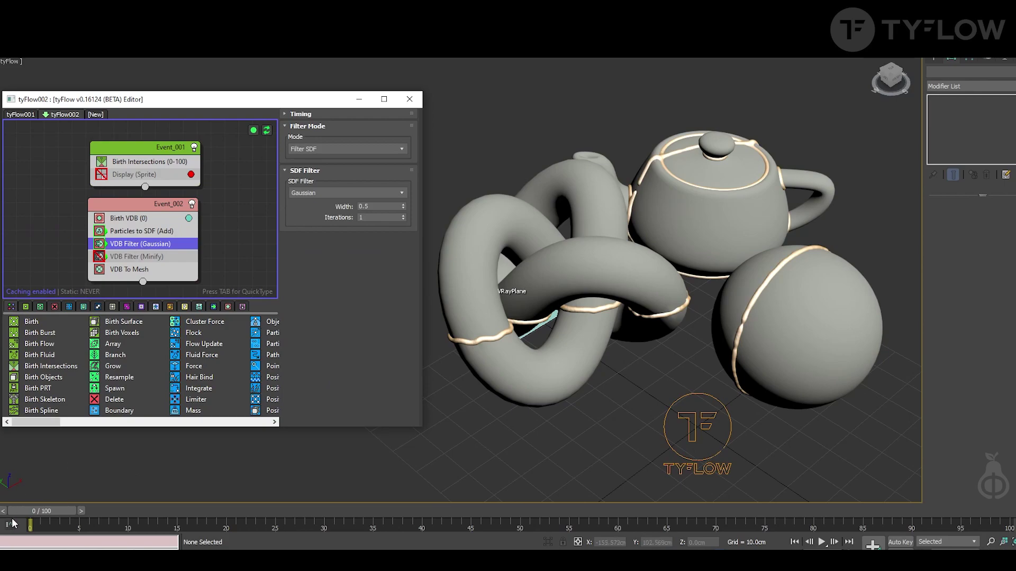
click(154, 162)
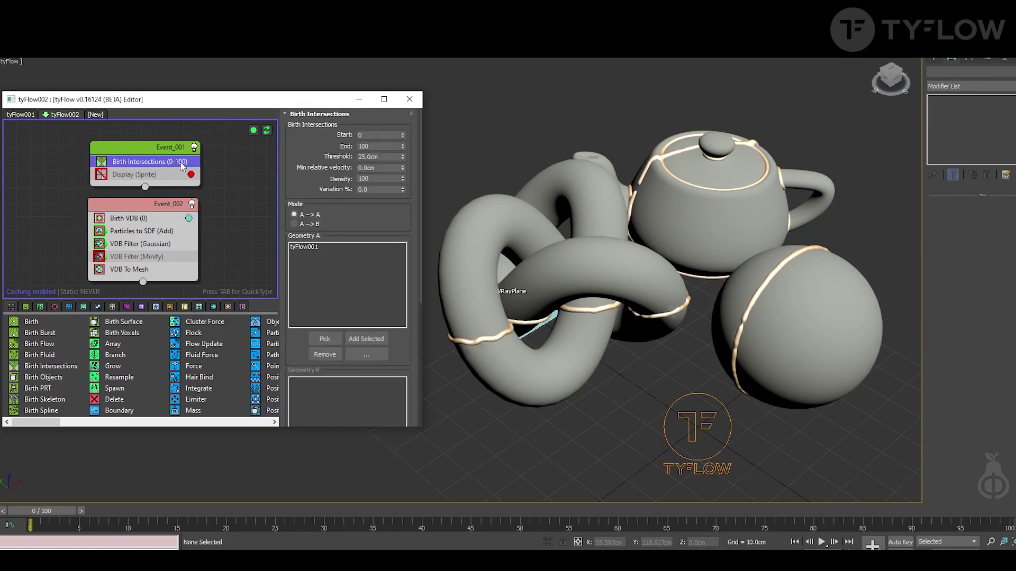